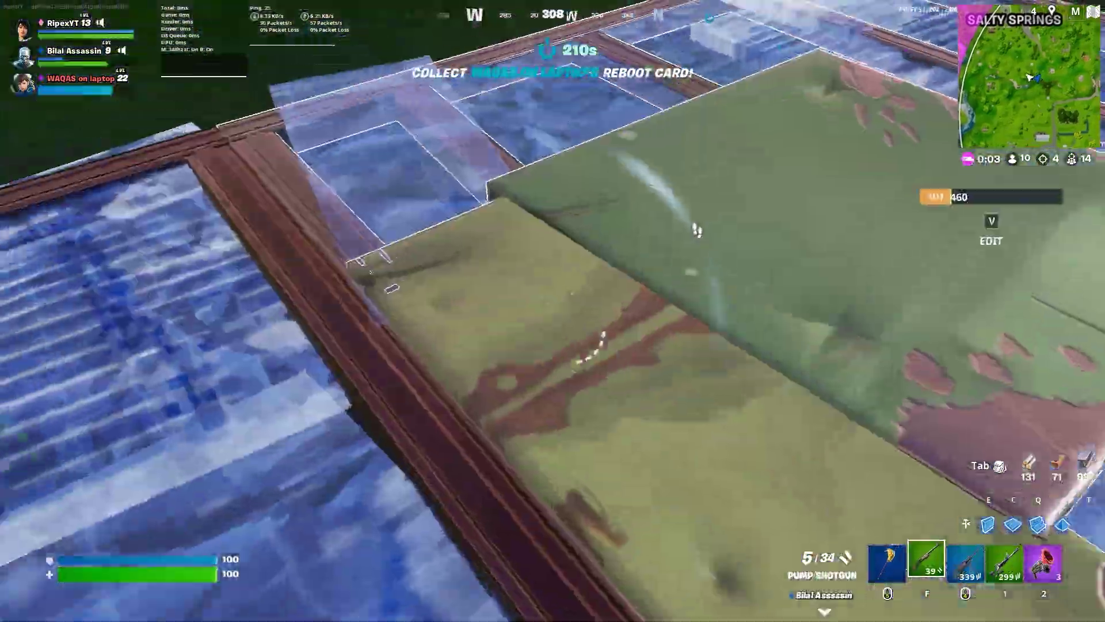
Step: Finish the Fortnite fight, building metal walls and firing the light machine gun until the enemy is knocked
key(f)
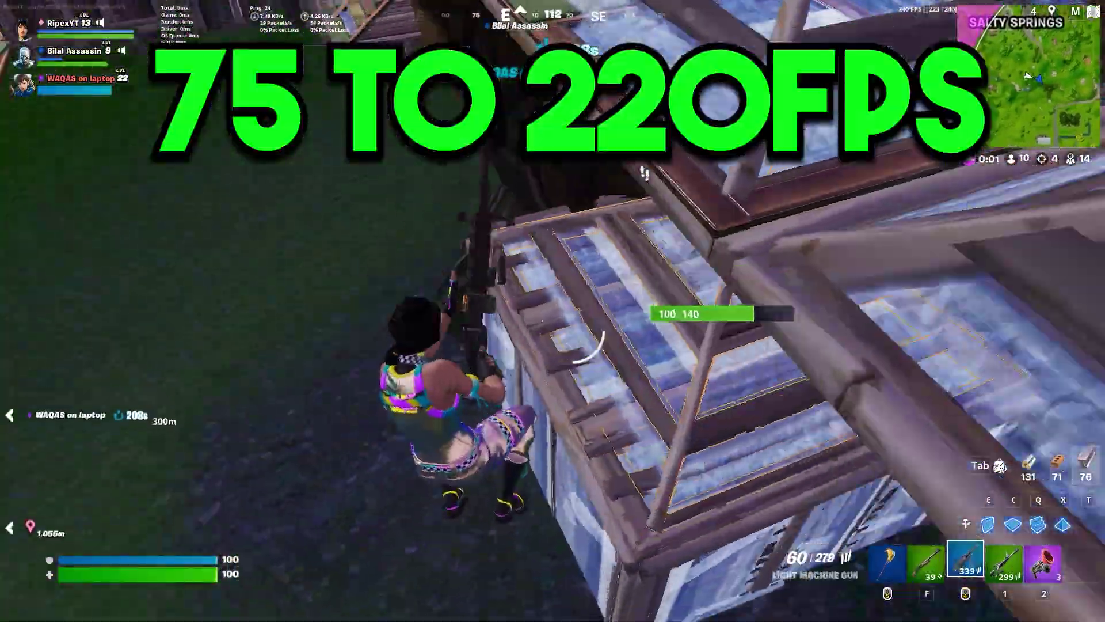
key(q)
key(f)
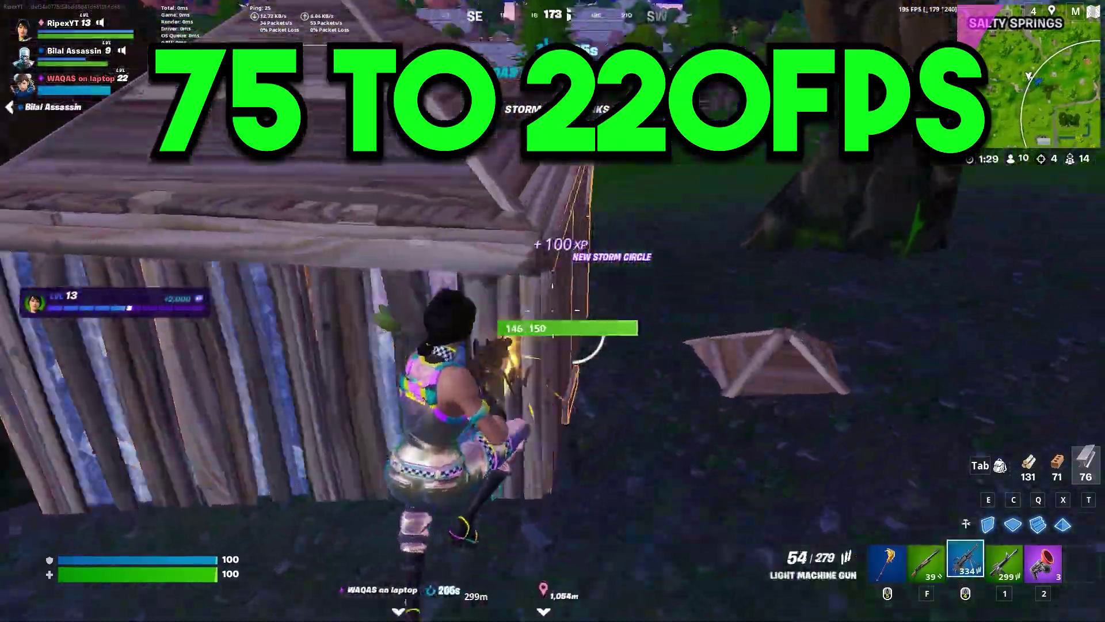
click(552, 311)
click(553, 310)
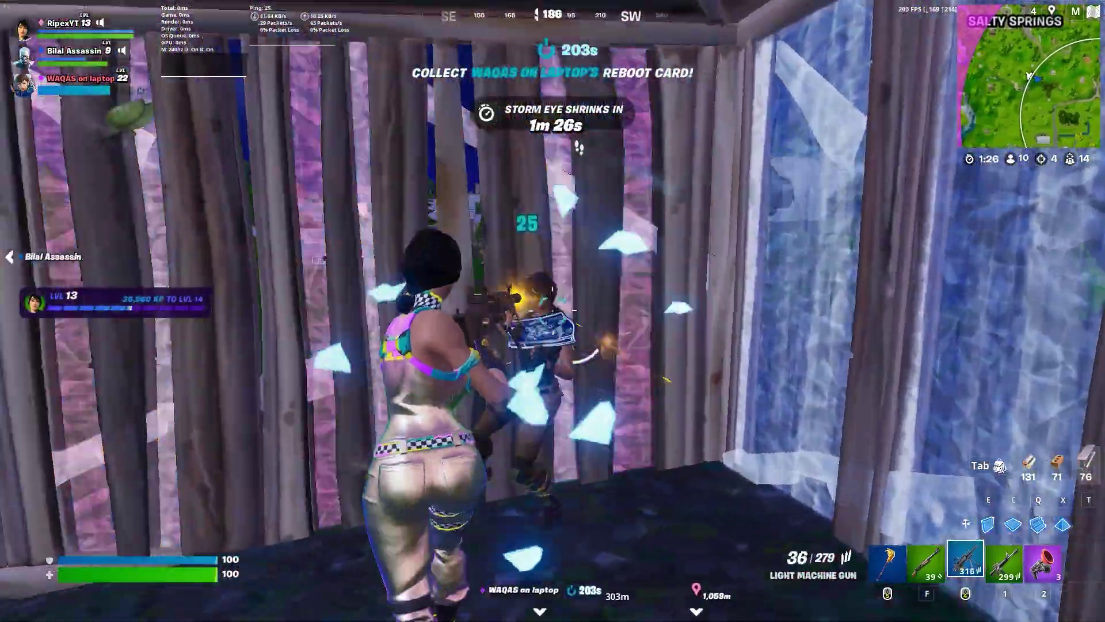
click(552, 311)
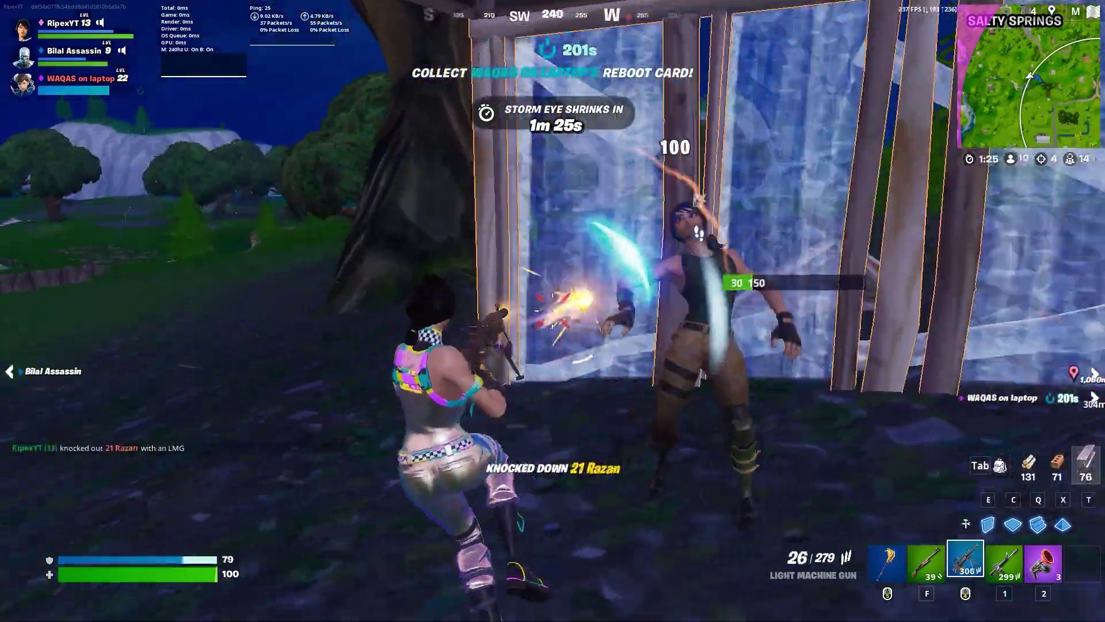
key(q)
click(553, 310)
click(552, 311)
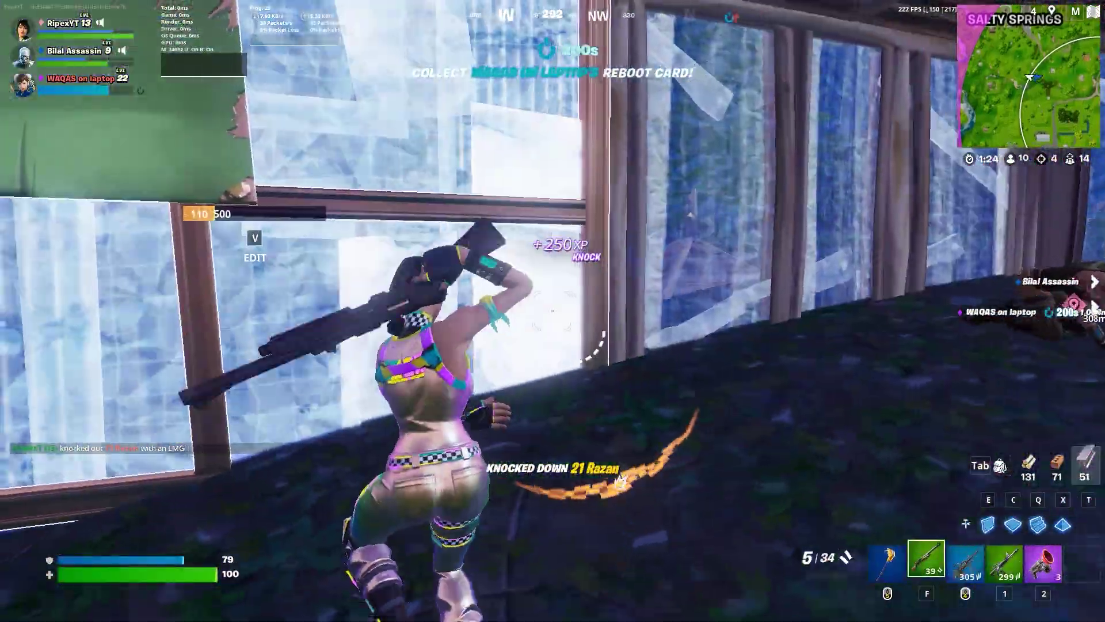
click(552, 311)
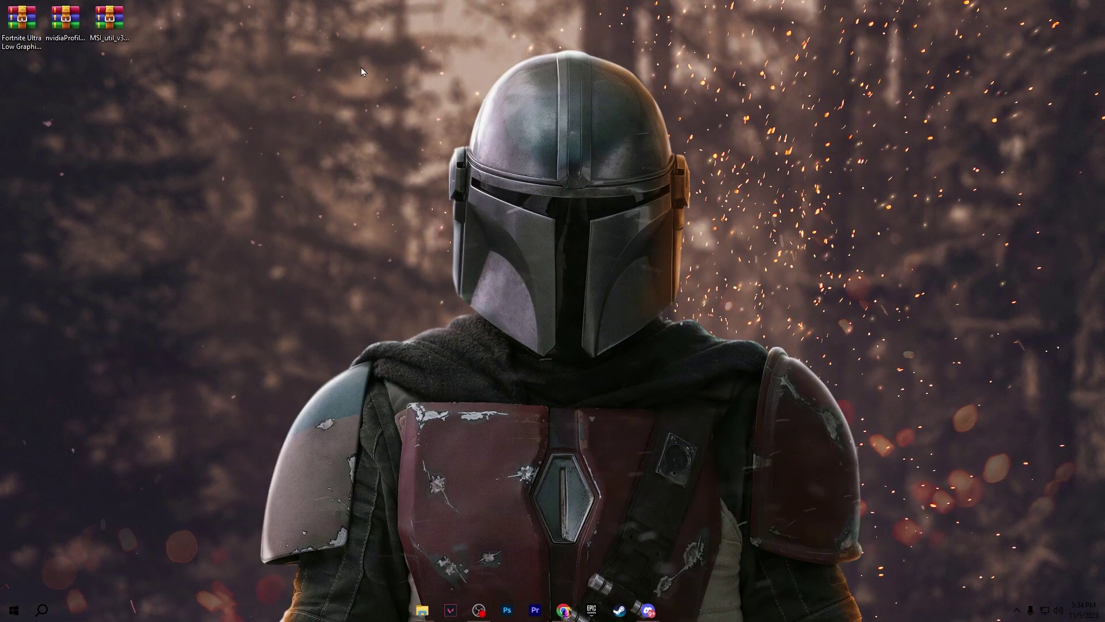
Step: Launch the Local Group Policy Editor by running gpedit.msc from the Run prompt
key(super+r)
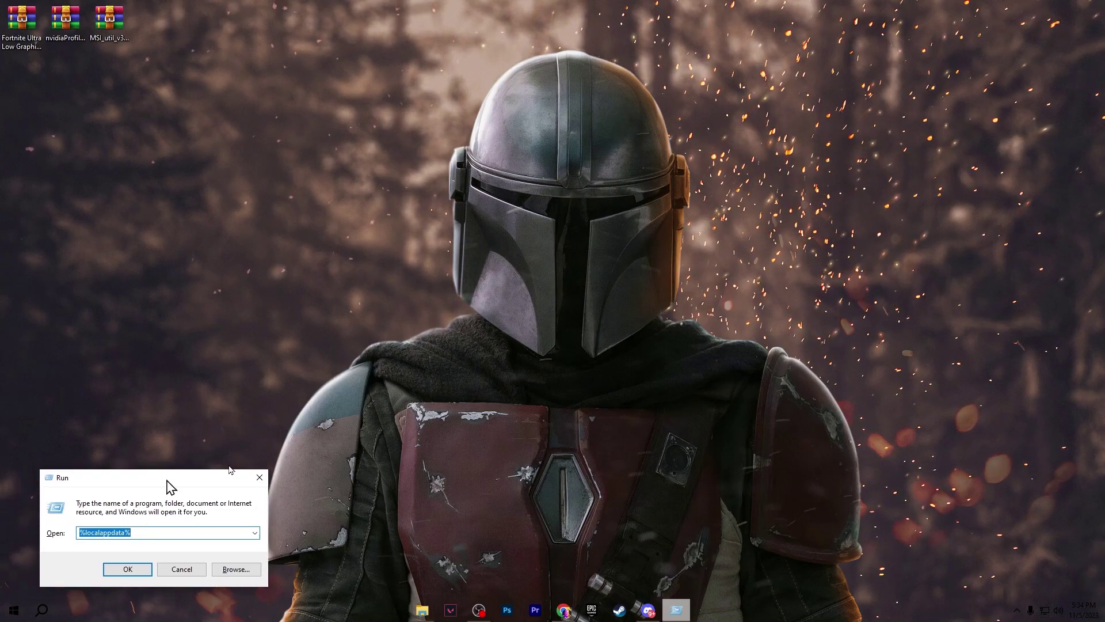
drag(167, 481, 570, 230)
text(gp)
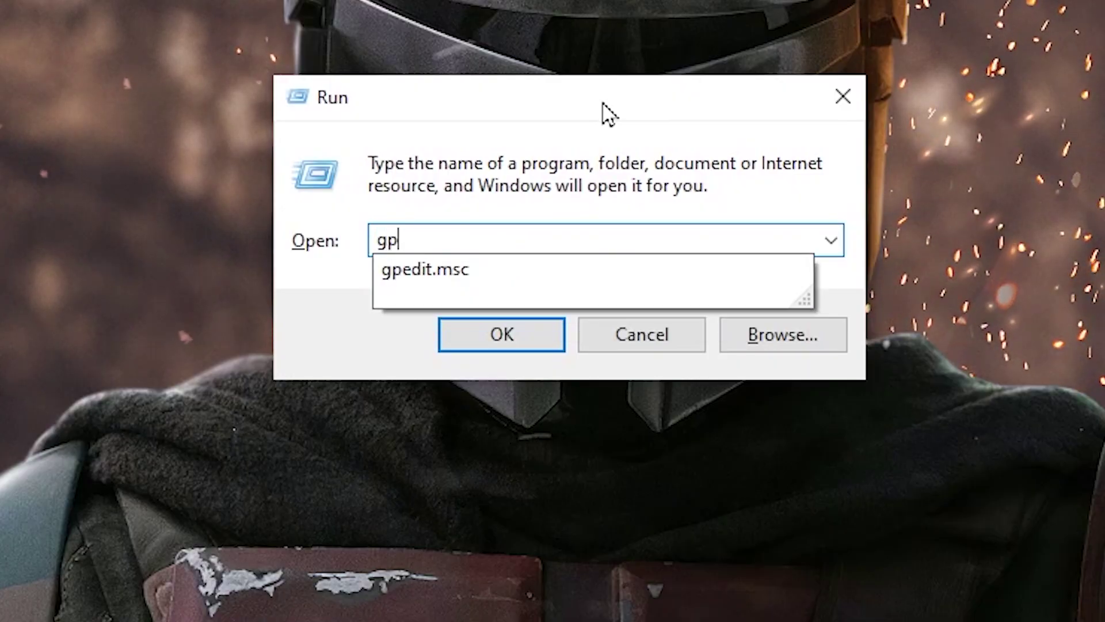
key(Down)
key(Return)
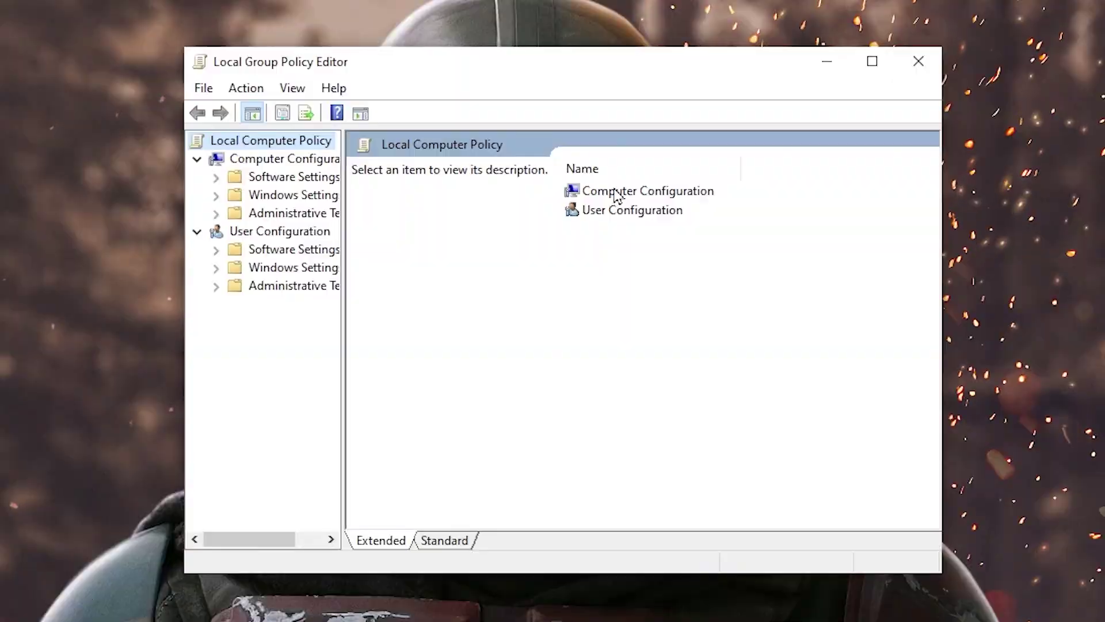
Step: Drill into System > Power Management > Power Throttling Settings and open Turn off Power Throttling
double_click(619, 190)
double_click(622, 230)
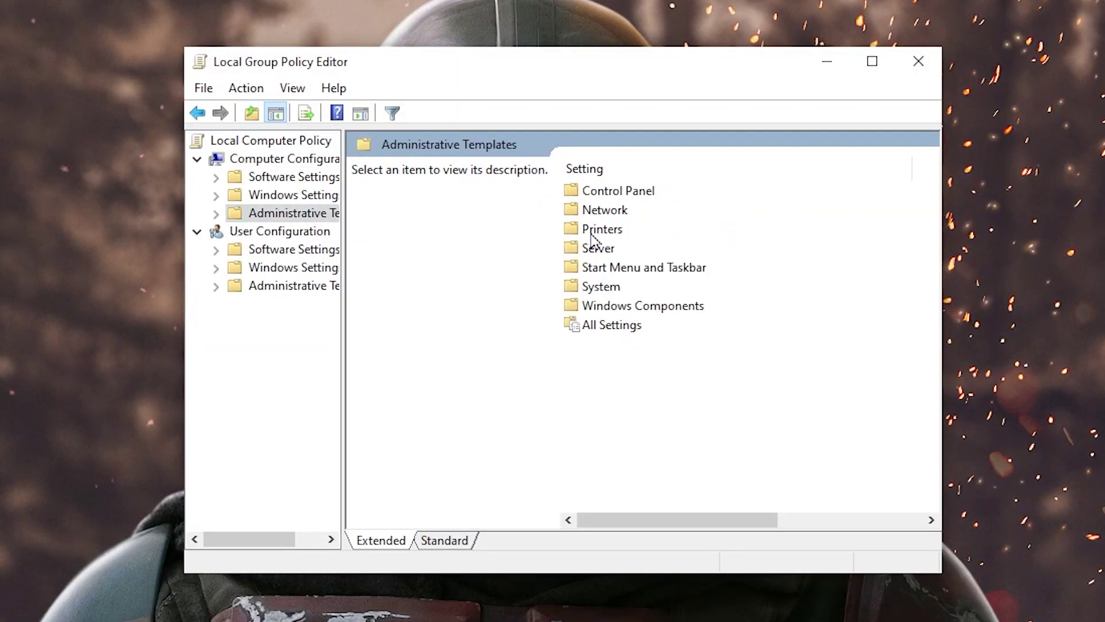
double_click(600, 291)
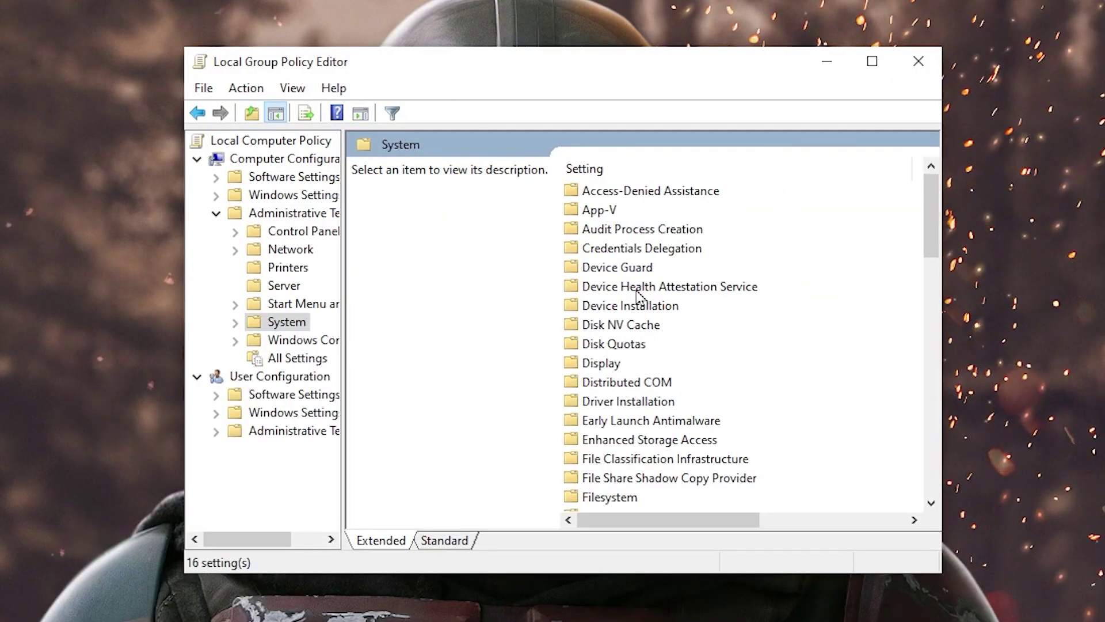
scroll(690, 328, down, 6)
double_click(619, 442)
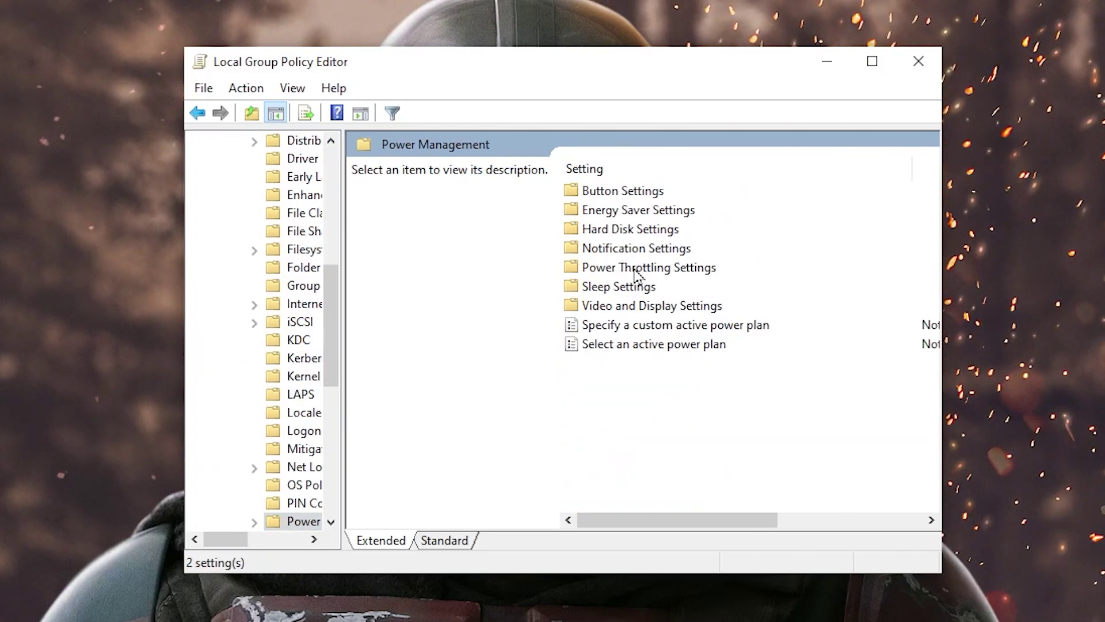
double_click(673, 272)
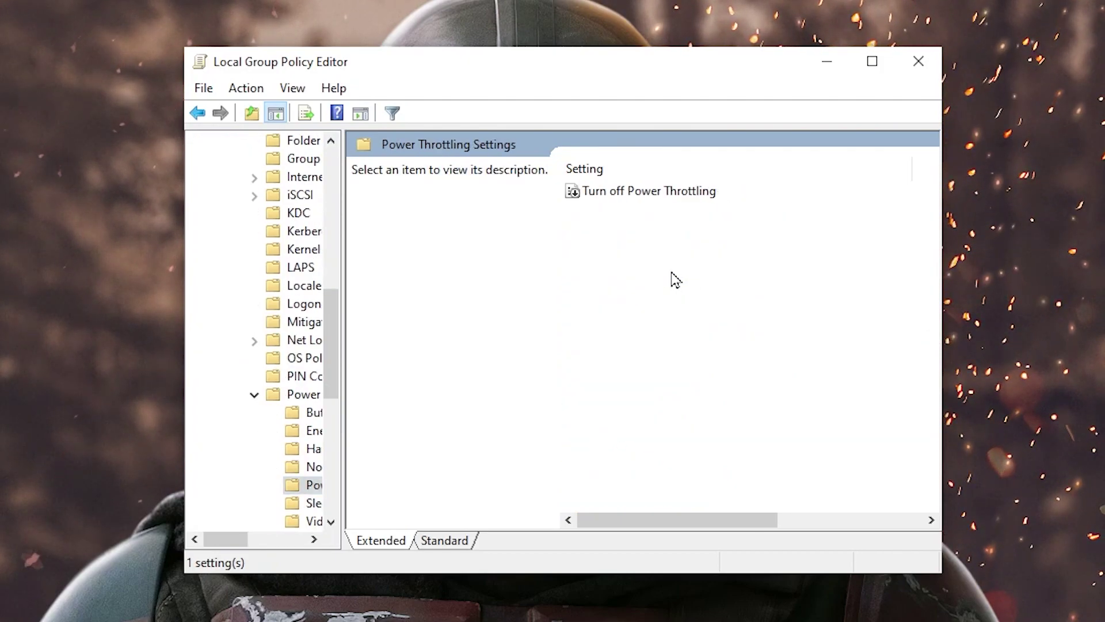
double_click(602, 199)
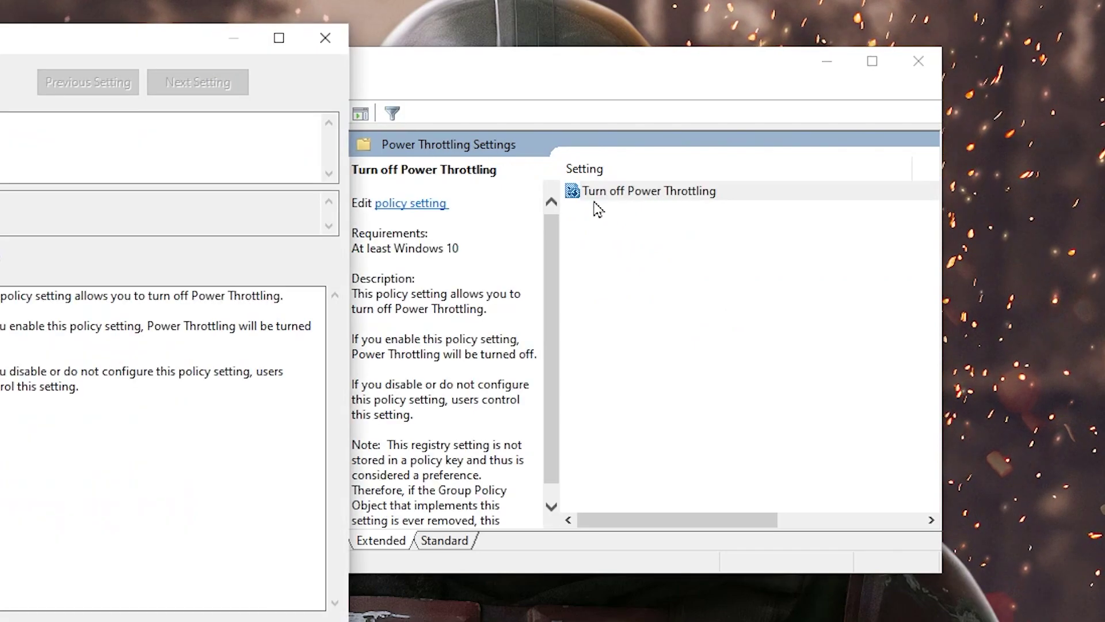
drag(11, 57, 485, 74)
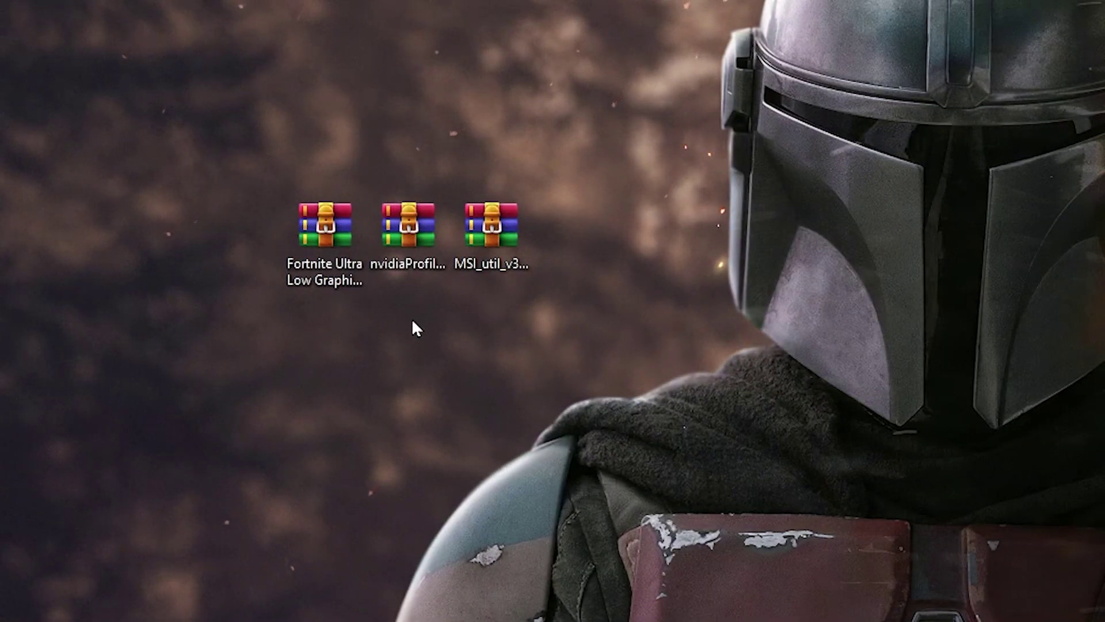
Step: Check the Fortnite pack, nvidiaProfileInspector and MSI utility archives on the desktop, then briefly open the download site
click(314, 247)
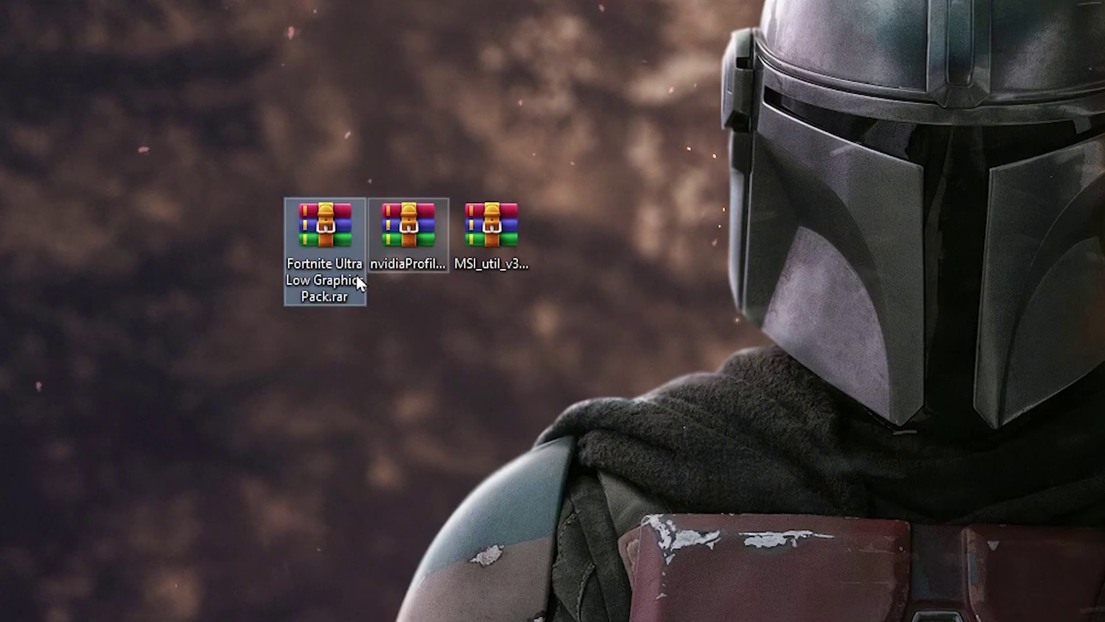
click(396, 224)
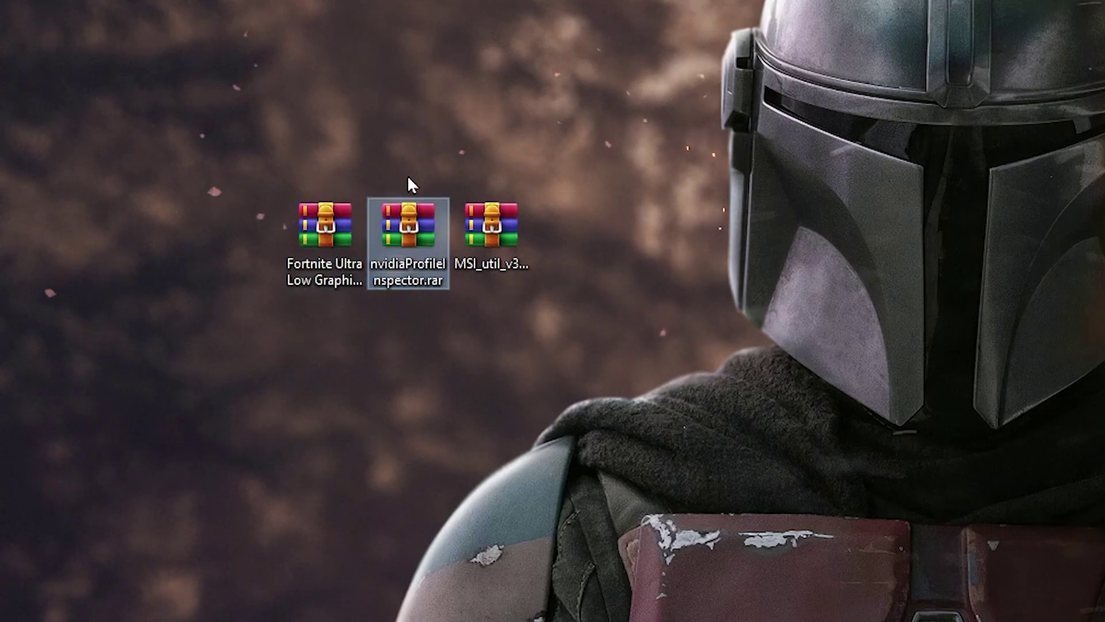
click(473, 228)
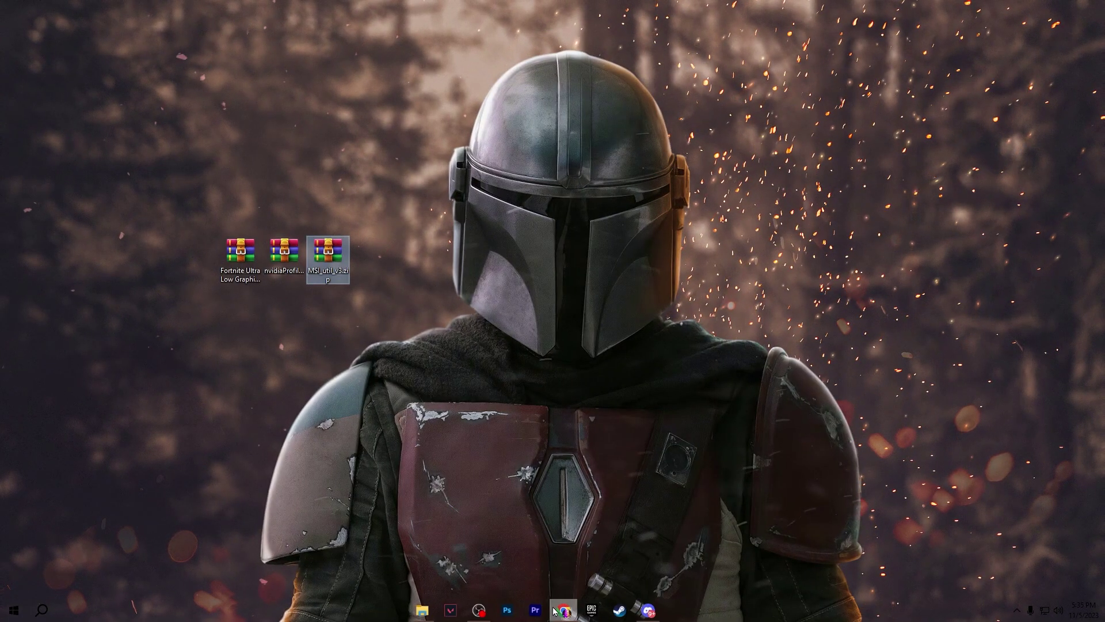
click(564, 610)
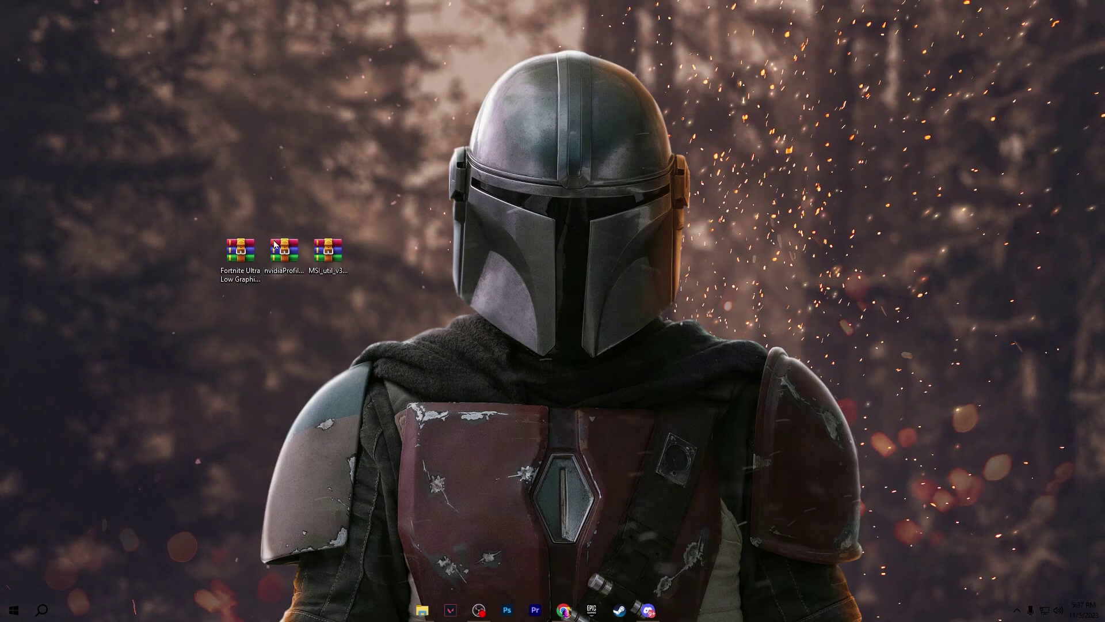
Step: Extract the Fortnite Ultra Low Graphics Pack here and open the ULTRA LOW GRAPHICS FORTNITE folder
click(242, 253)
right_click(241, 253)
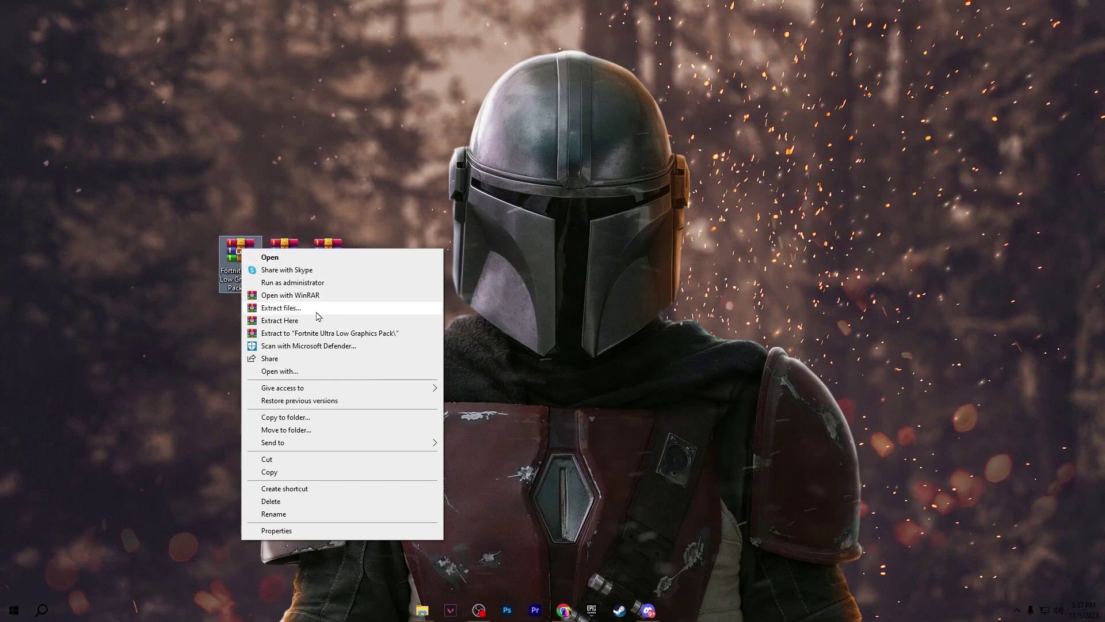
click(291, 319)
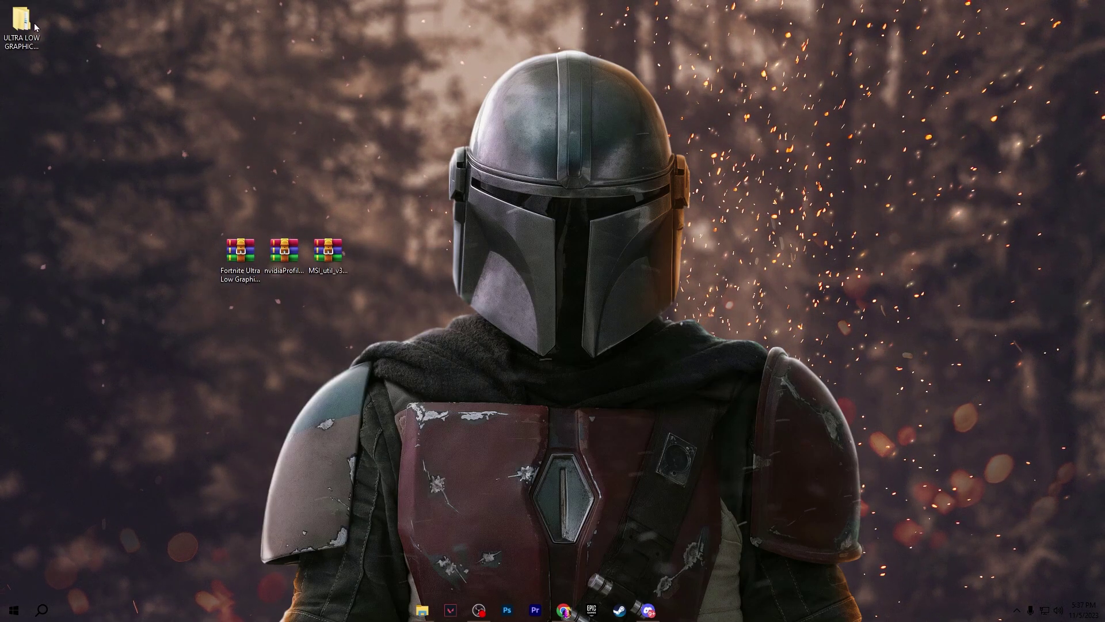
drag(17, 25, 174, 266)
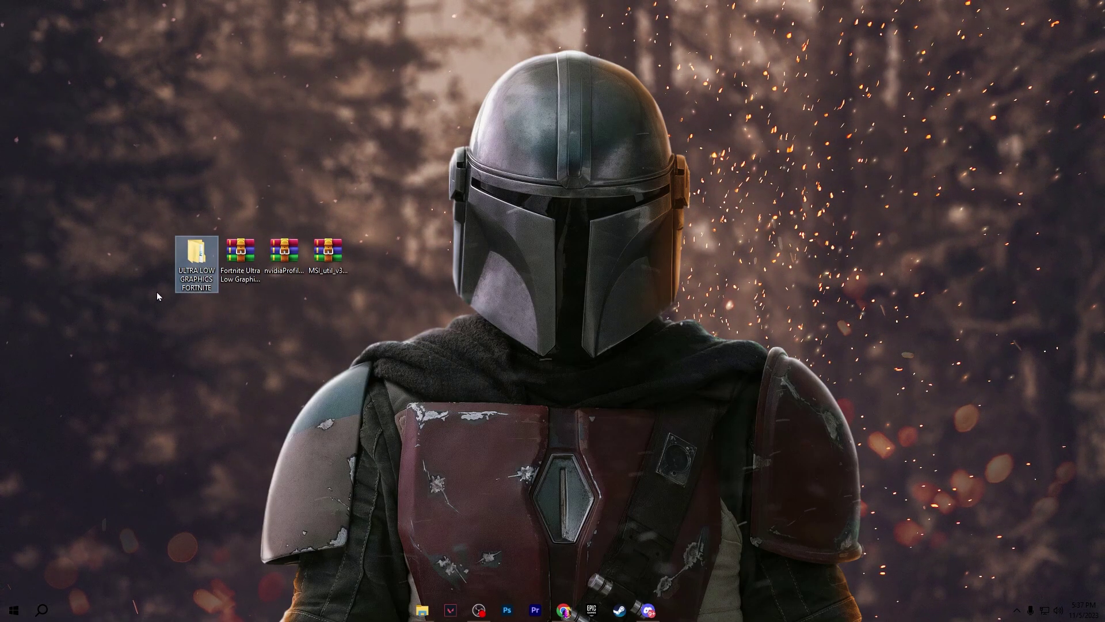
double_click(201, 250)
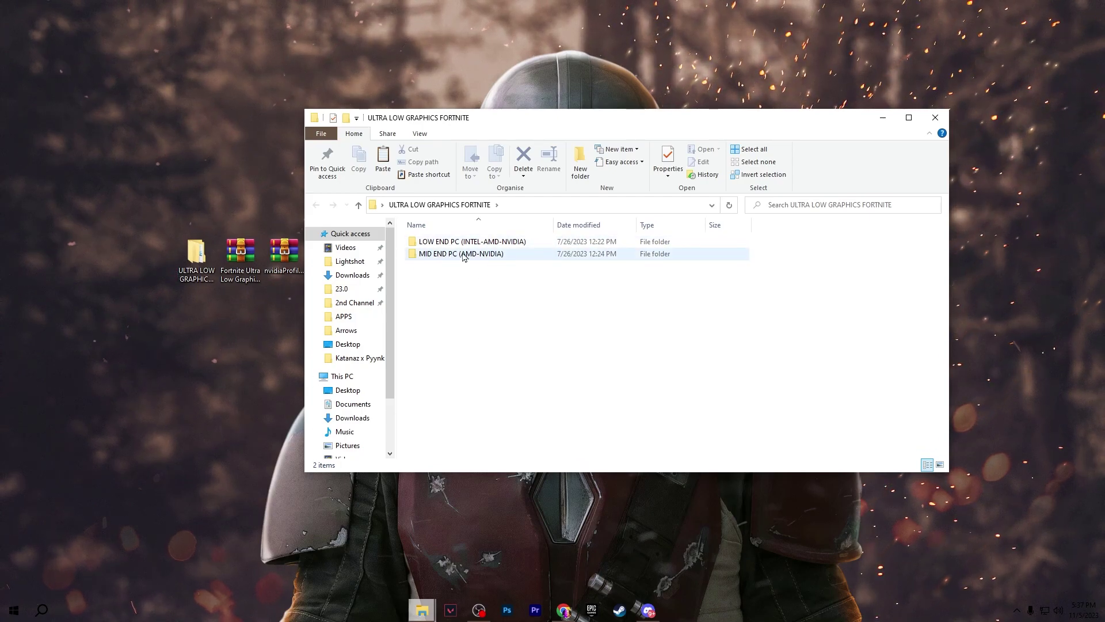
Step: Copy GameUserSettings.ini from the LOW END PC (INTEL-AMD-NVIDIA) folder
mouse_move(471, 249)
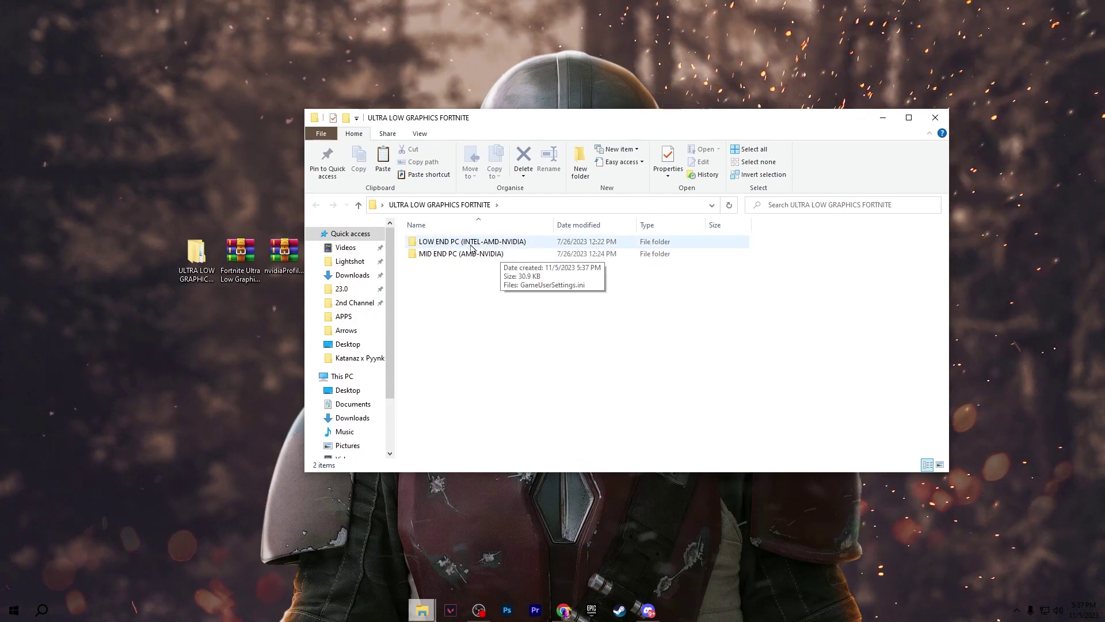
double_click(466, 242)
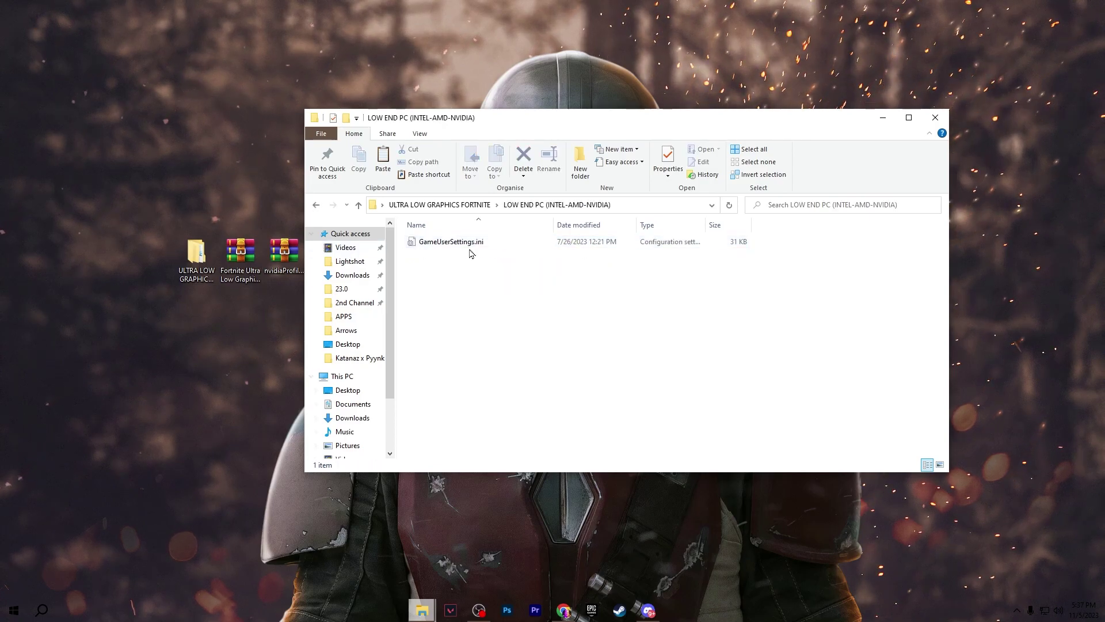
click(440, 245)
right_click(442, 245)
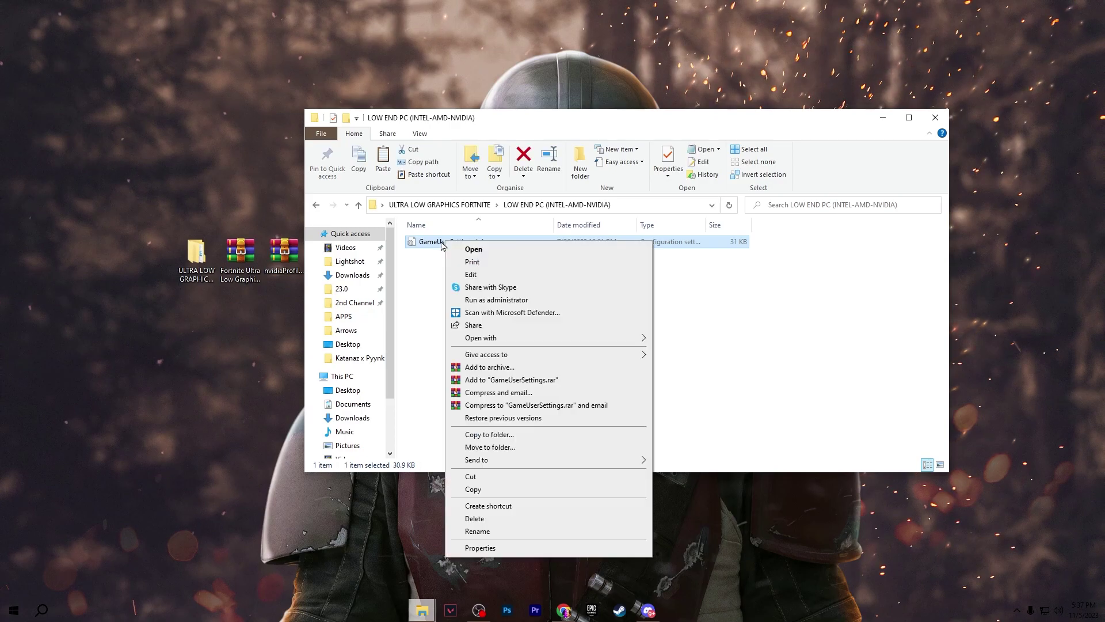
click(473, 488)
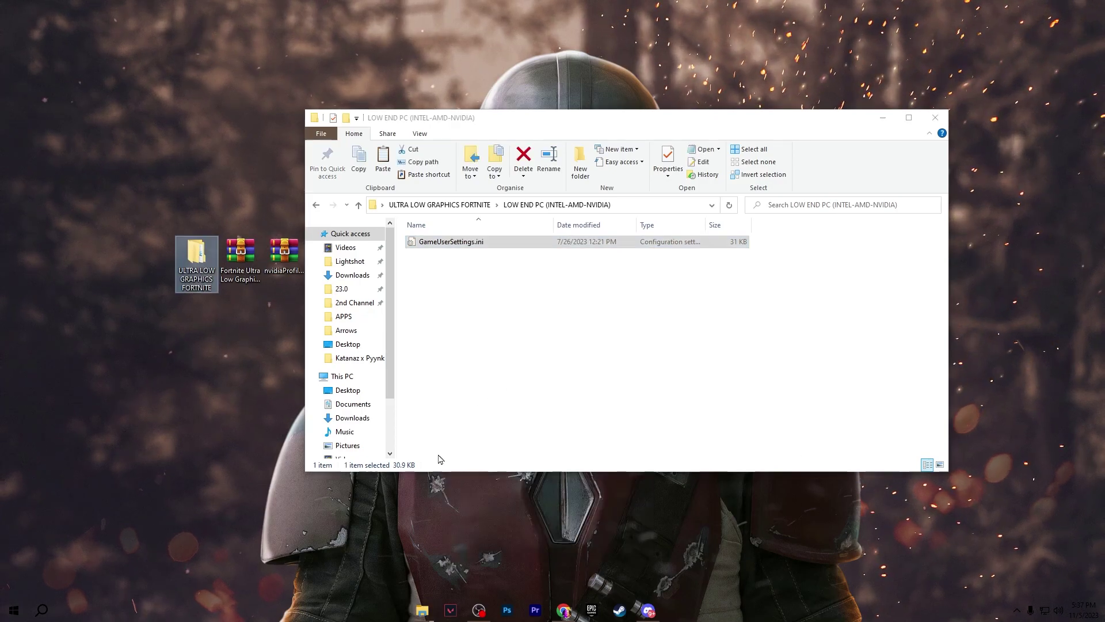
Step: Open the local AppData folder by running %localappdata% from Run
key(super+r)
drag(87, 484, 540, 225)
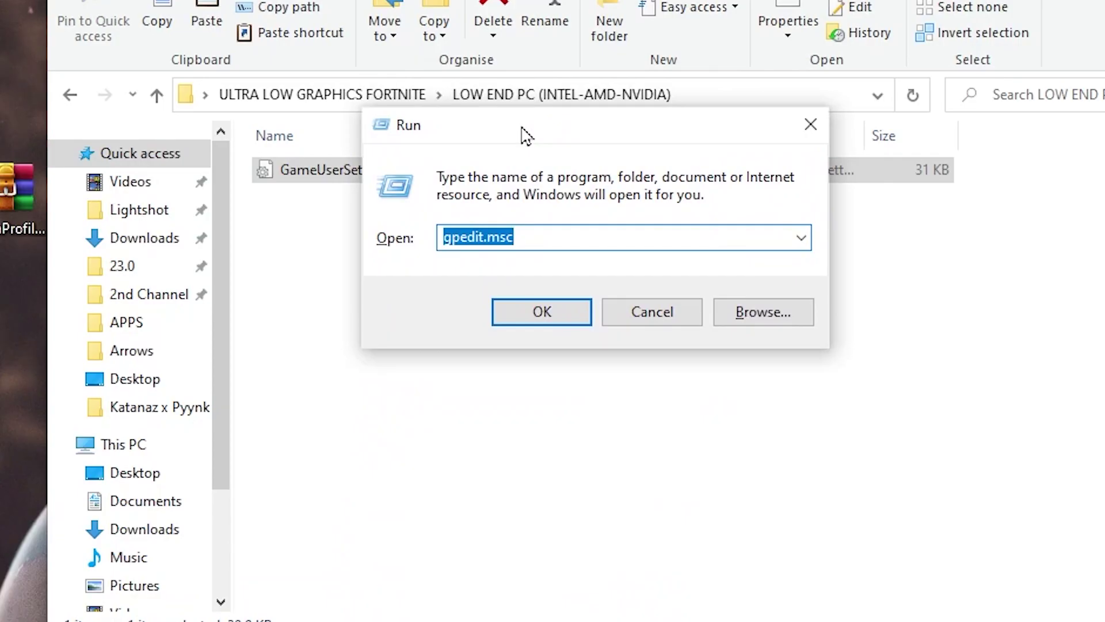
text(%)
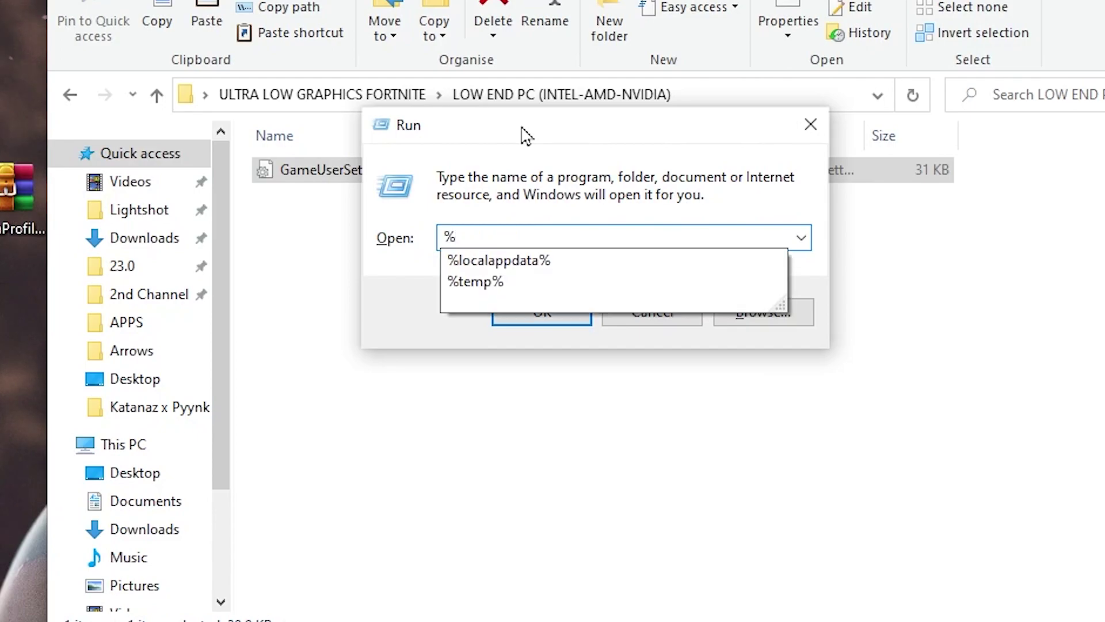
key(Down)
key(Return)
Step: Navigate to FortniteGame > Saved > Config > WindowsClient
scroll(581, 410, down, 2)
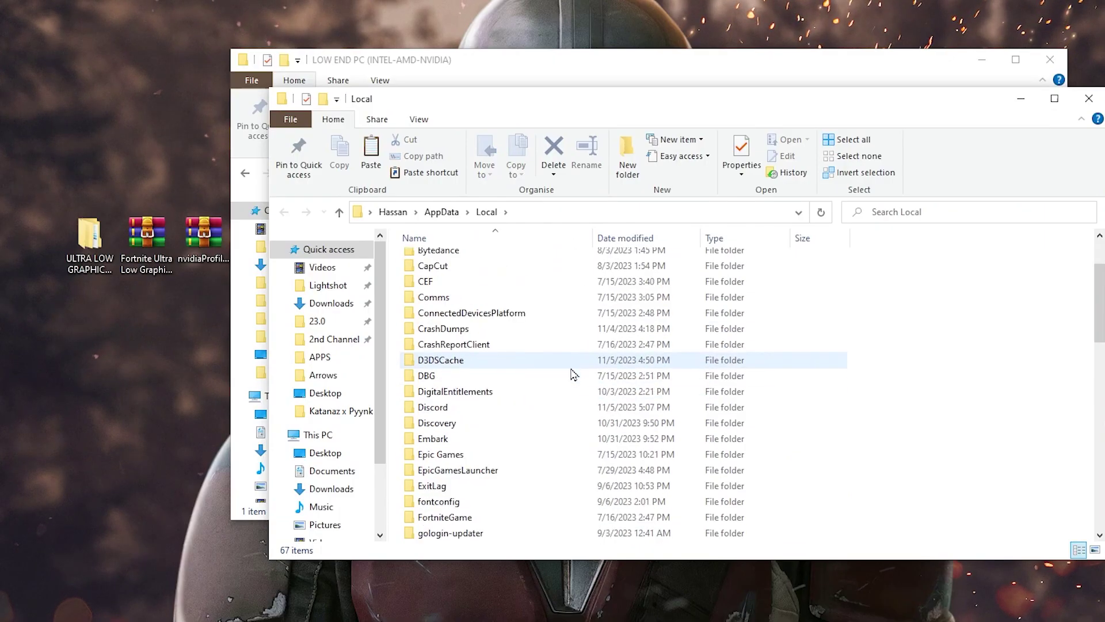
click(449, 515)
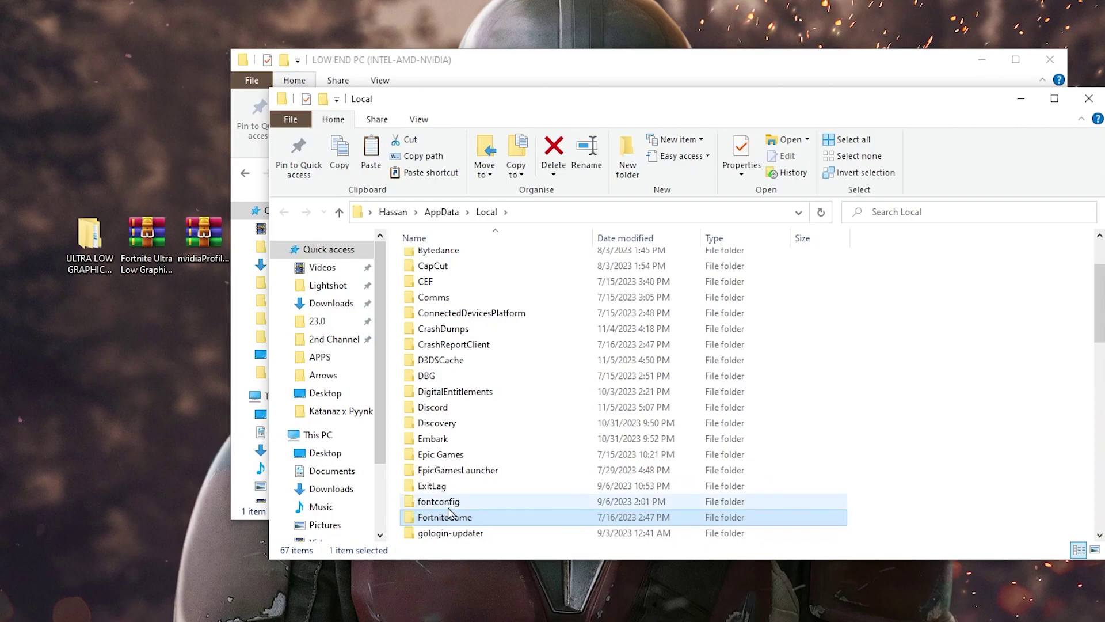
double_click(449, 516)
double_click(423, 254)
double_click(426, 270)
double_click(429, 270)
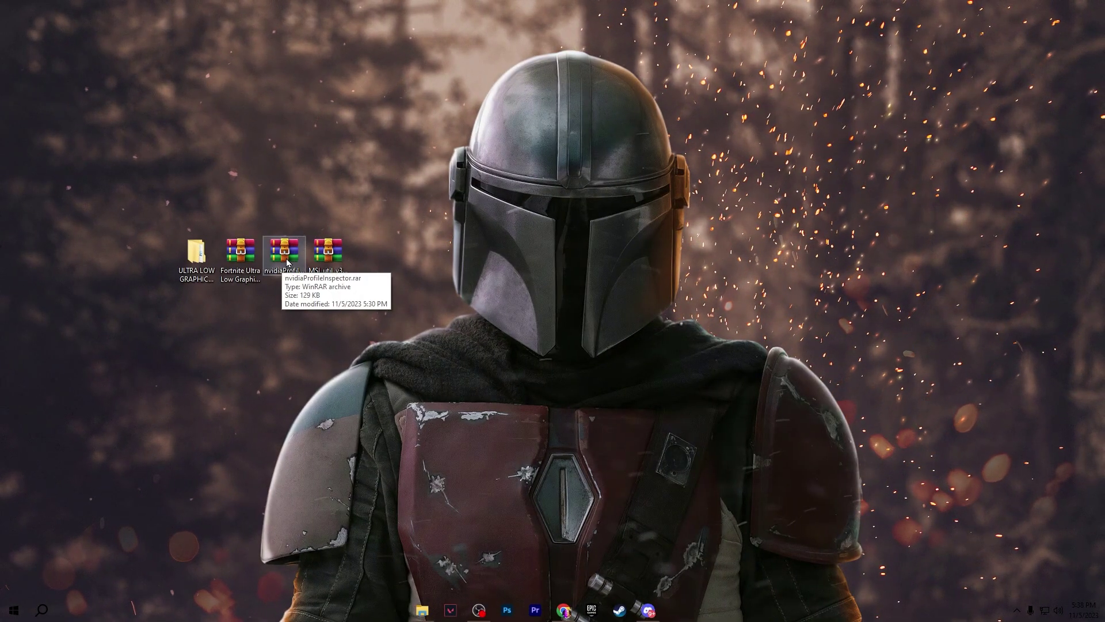
Step: Extract the nvidiaProfileInspector folder to the desktop and run nvidiaProfileInspector.exe with admin rights
double_click(287, 259)
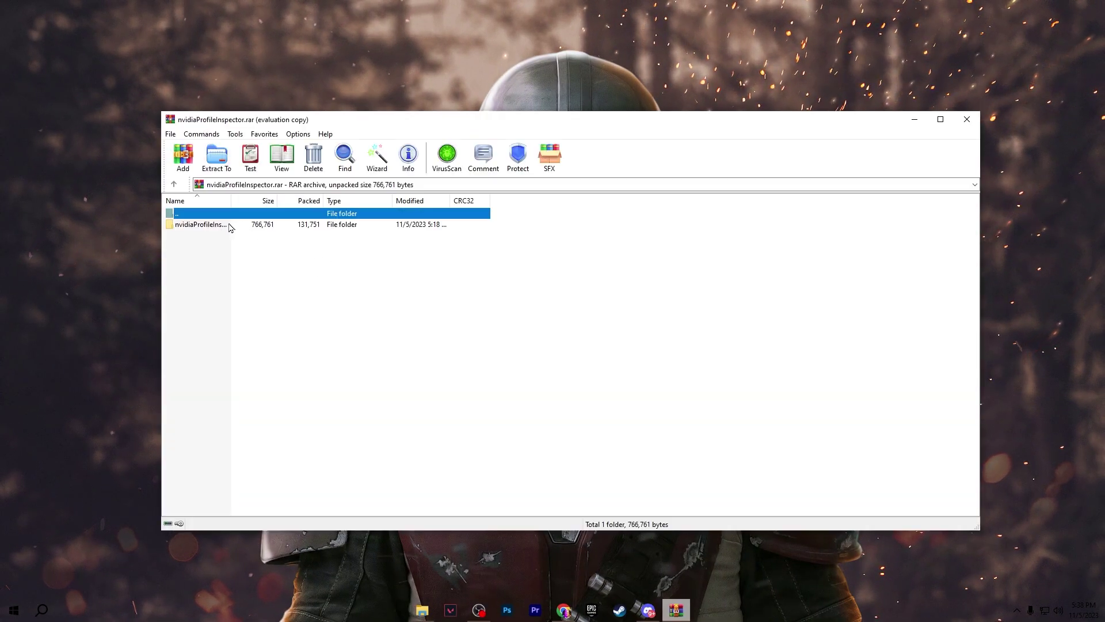
drag(229, 223, 373, 256)
click(967, 119)
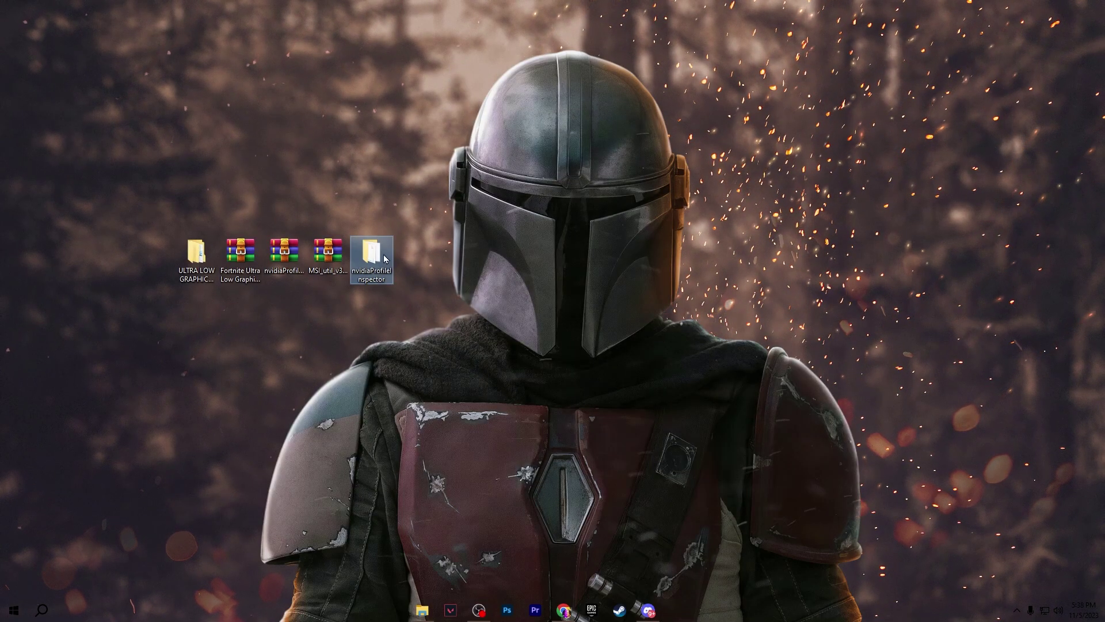
double_click(373, 256)
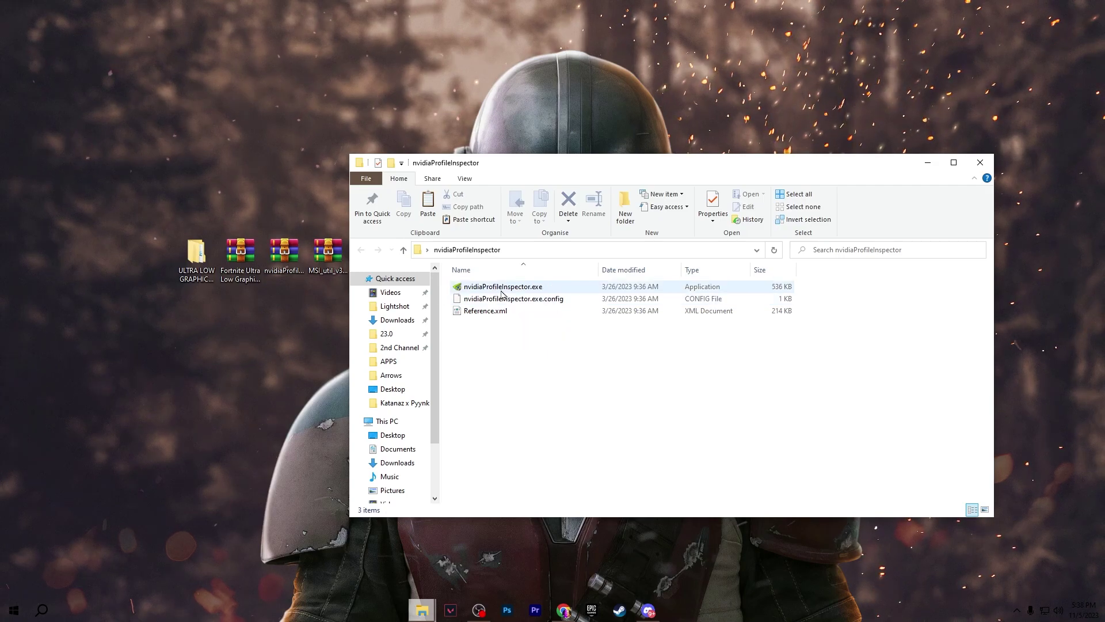
double_click(538, 288)
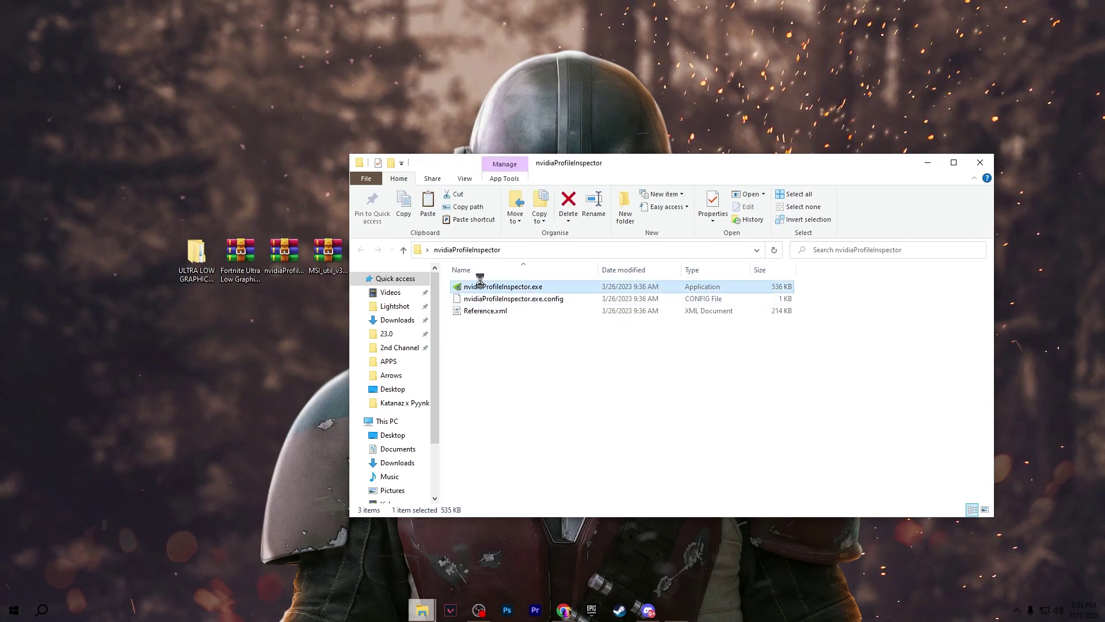
click(647, 461)
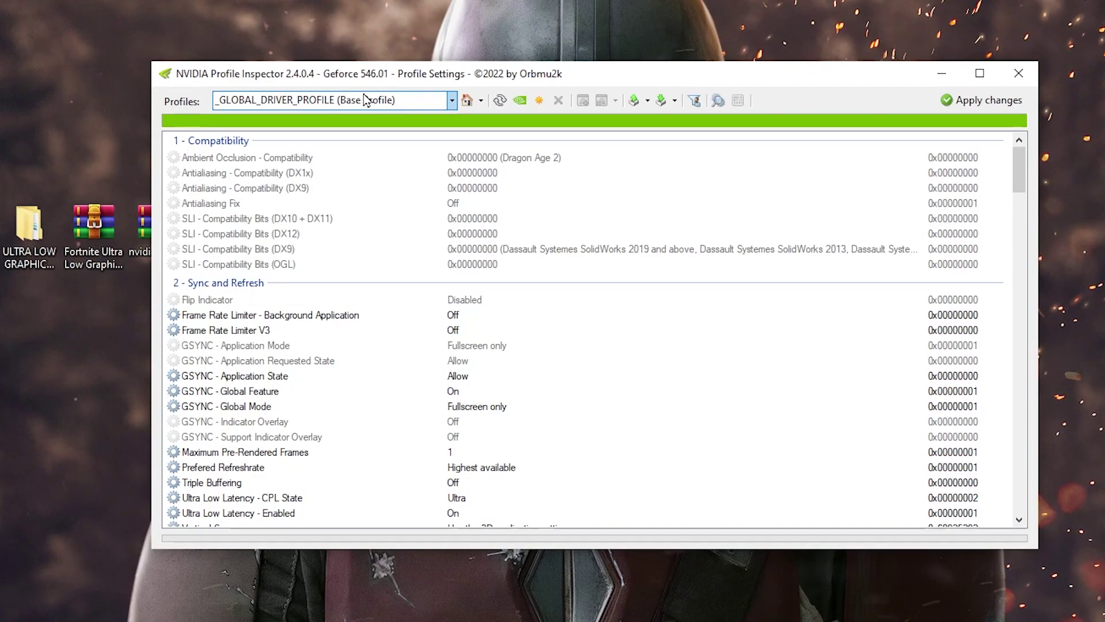
Step: Load the Fortnite profile in NVIDIA Profile Inspector
click(335, 101)
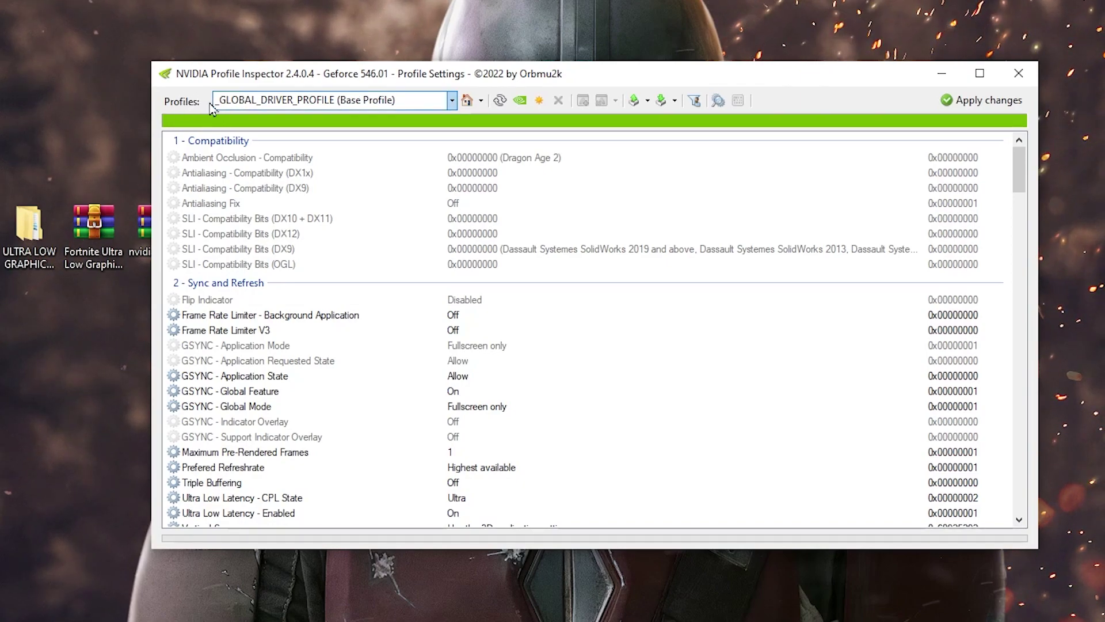
text(fortni)
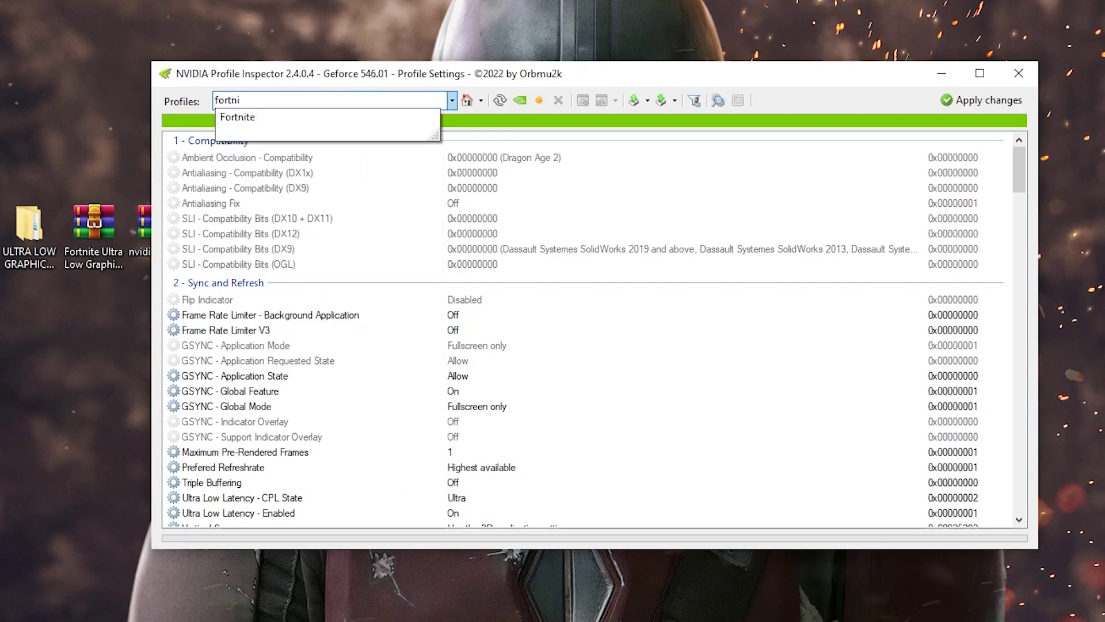
key(Down)
key(Return)
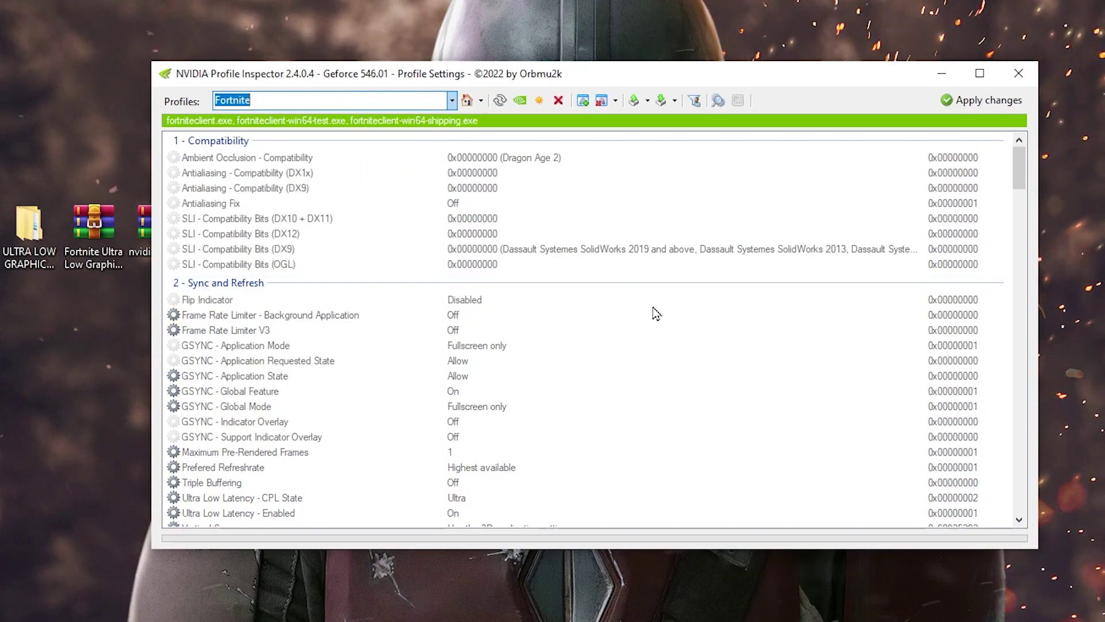
Step: Set Antialiasing - Transparency Supersampling to 0x00000008 AA_MODE_REPLAY_MODE_ALL
scroll(656, 313, down, 7)
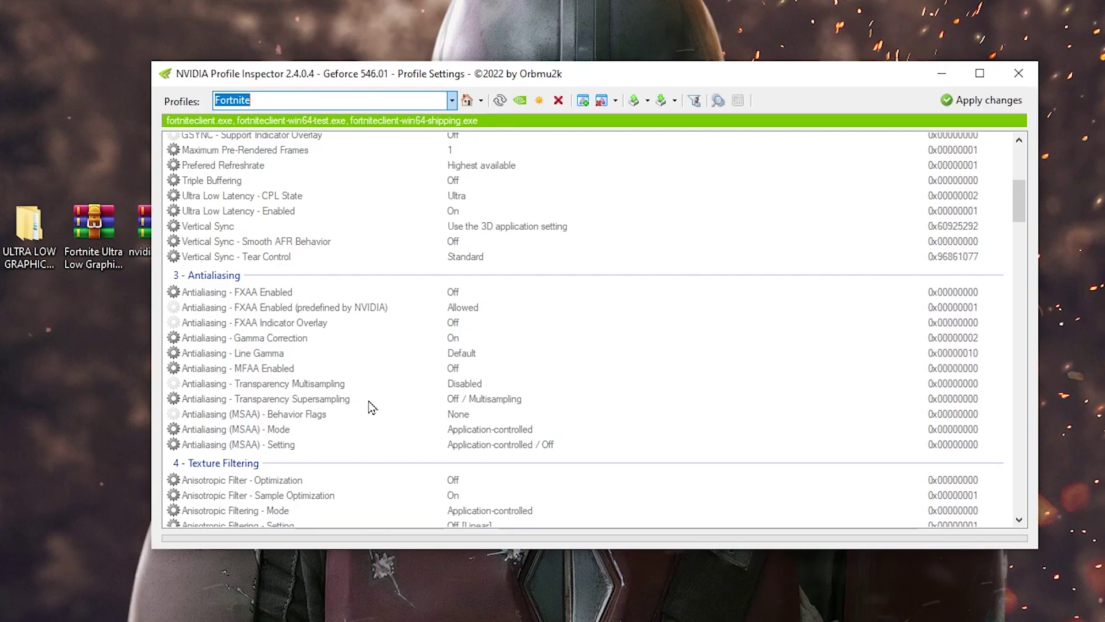
click(484, 403)
click(915, 399)
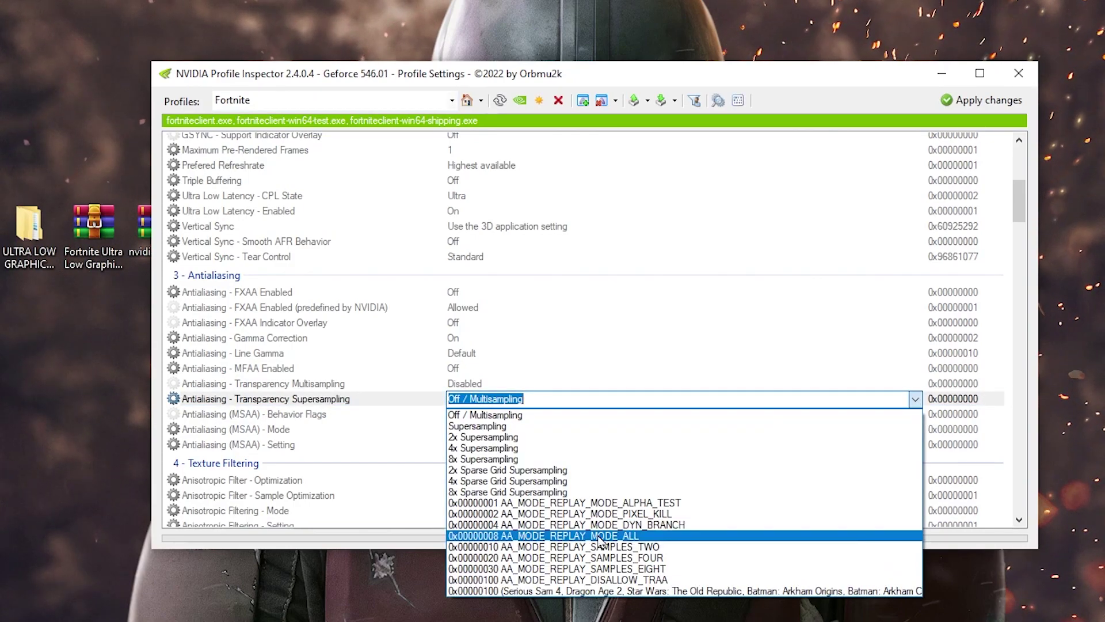
click(620, 536)
scroll(295, 342, down, 3)
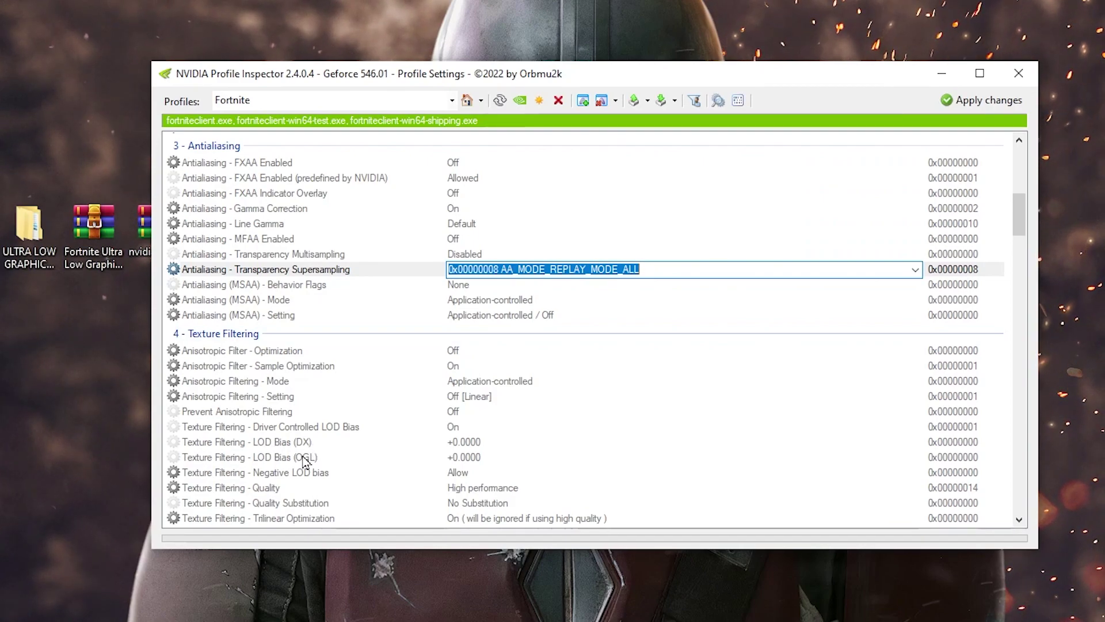
Step: Set LOD Bias (DX) and LOD Bias (OGL) to +2.0000, apply the changes and close the inspector
click(691, 443)
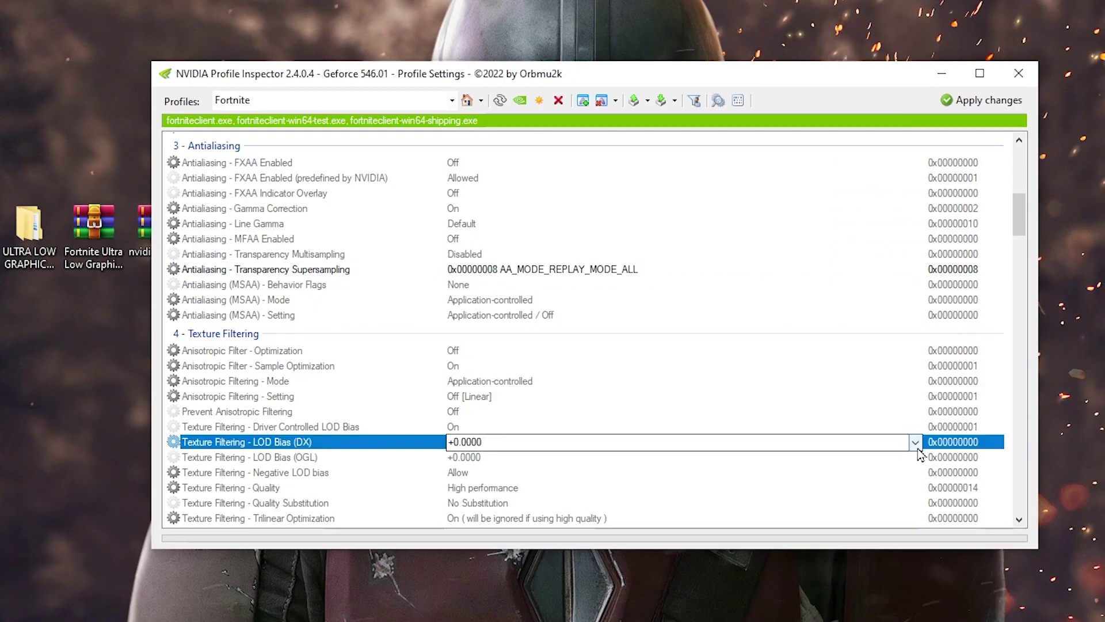
click(915, 441)
click(467, 333)
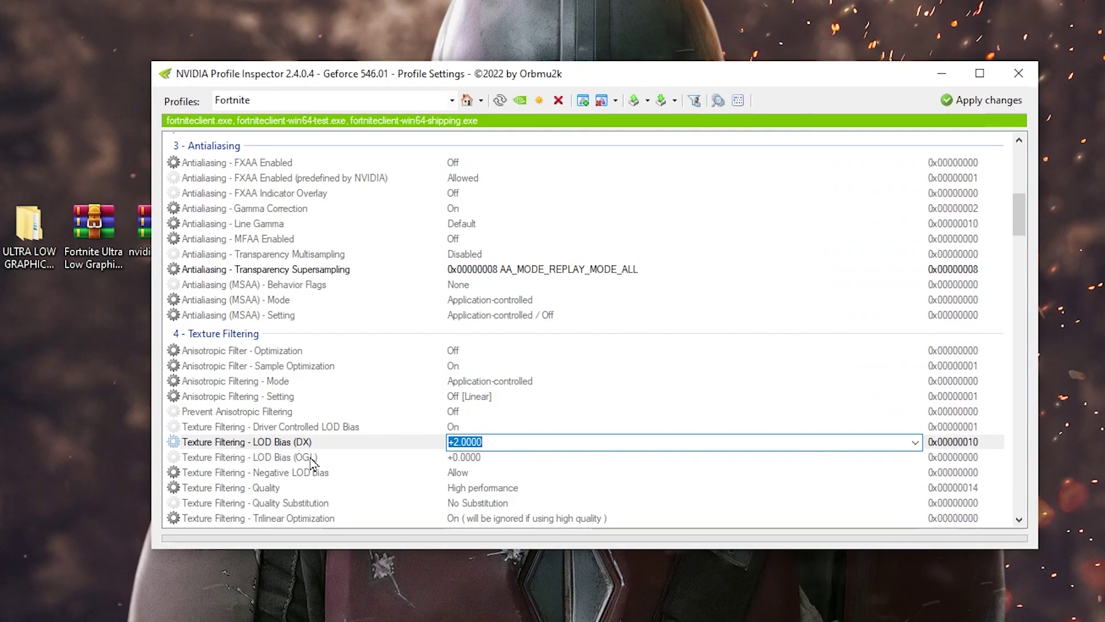
click(917, 460)
click(915, 457)
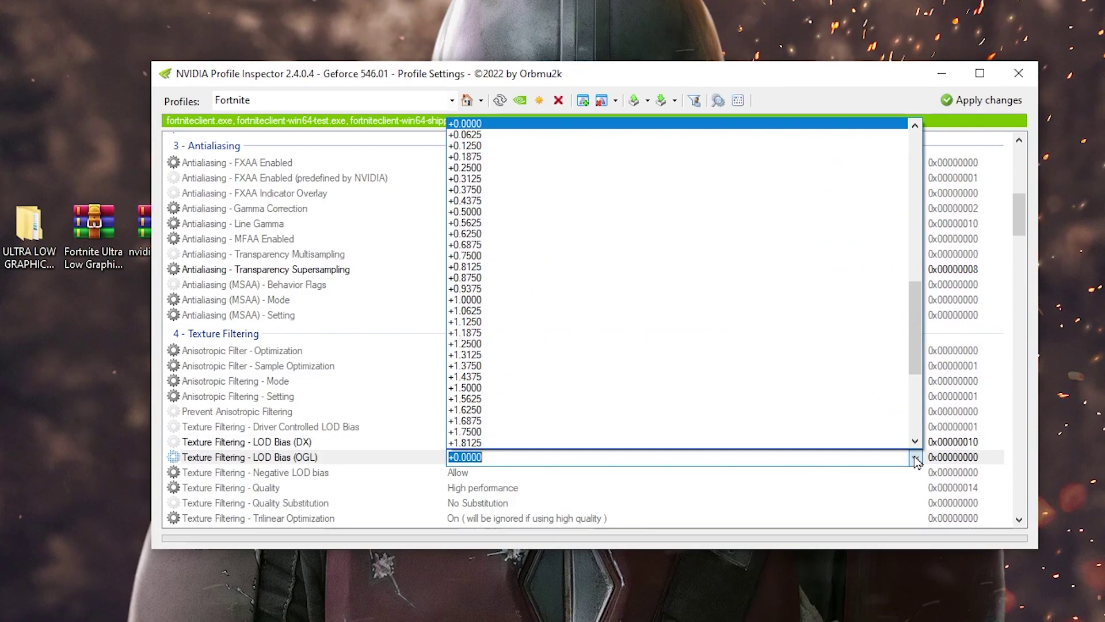
scroll(651, 296, down, 3)
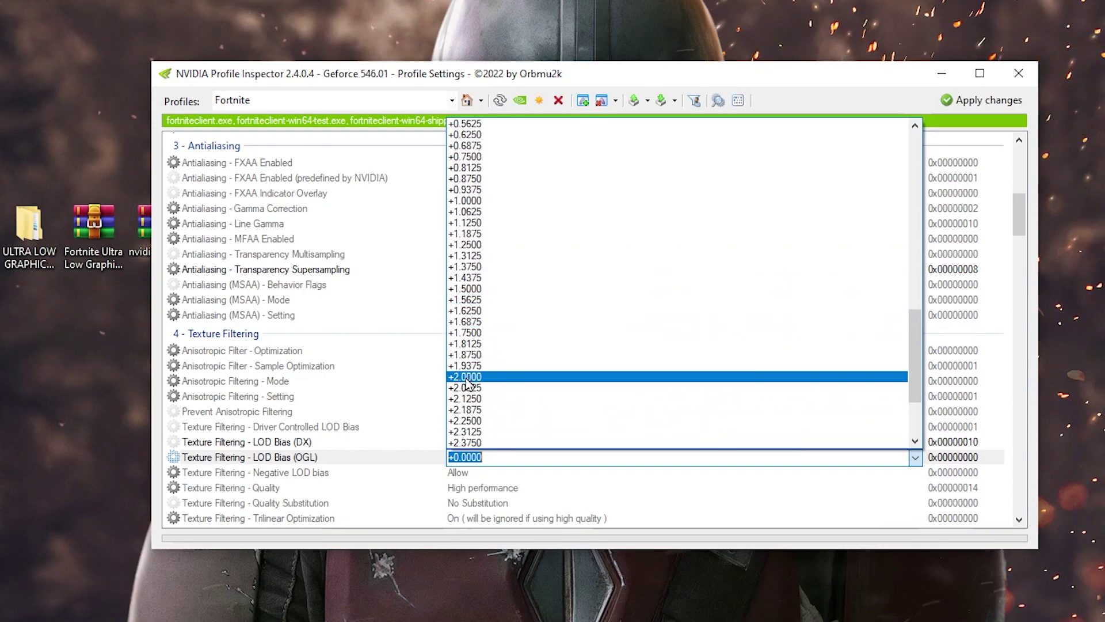
click(464, 377)
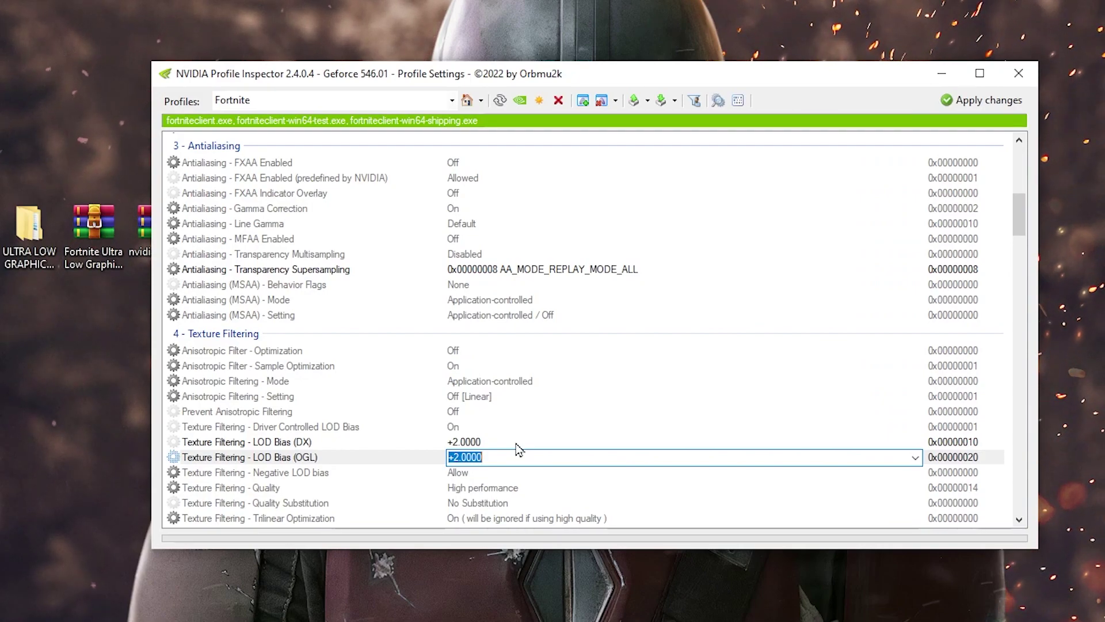
click(972, 100)
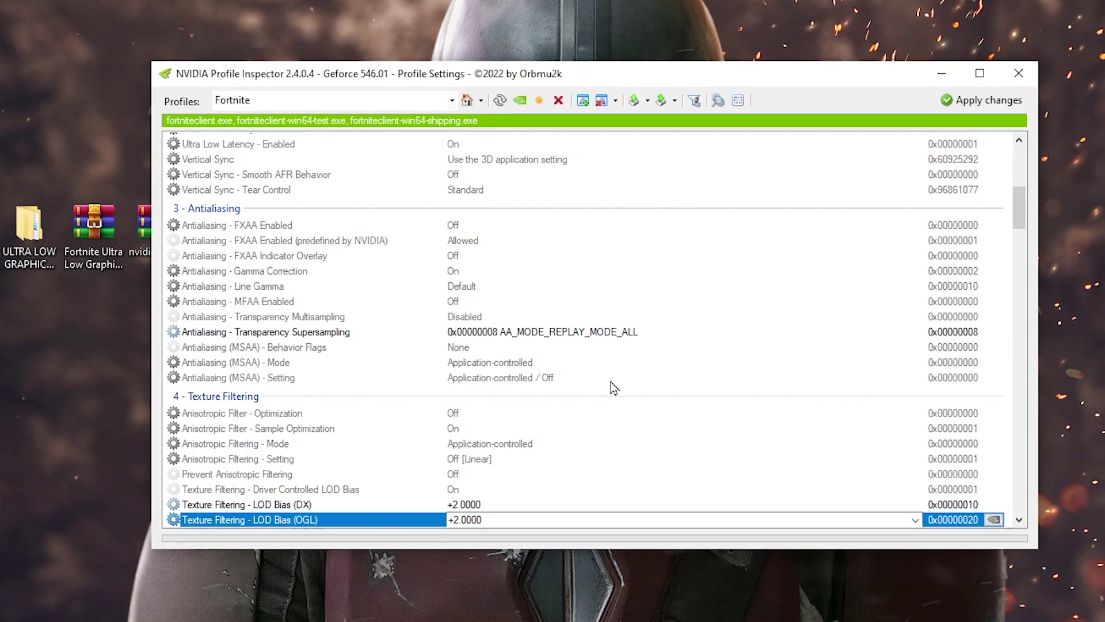
click(513, 105)
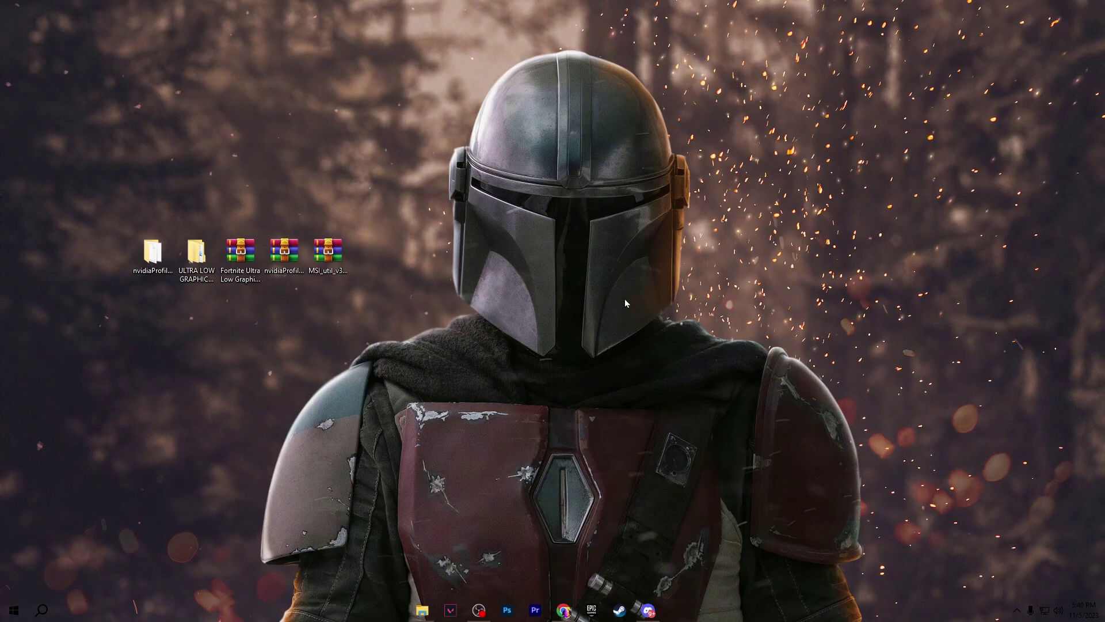
Step: Extract MSI_util_v3.exe from MSI_util_v3.zip to the desktop and run it as administrator
double_click(333, 248)
drag(200, 226, 601, 555)
click(640, 266)
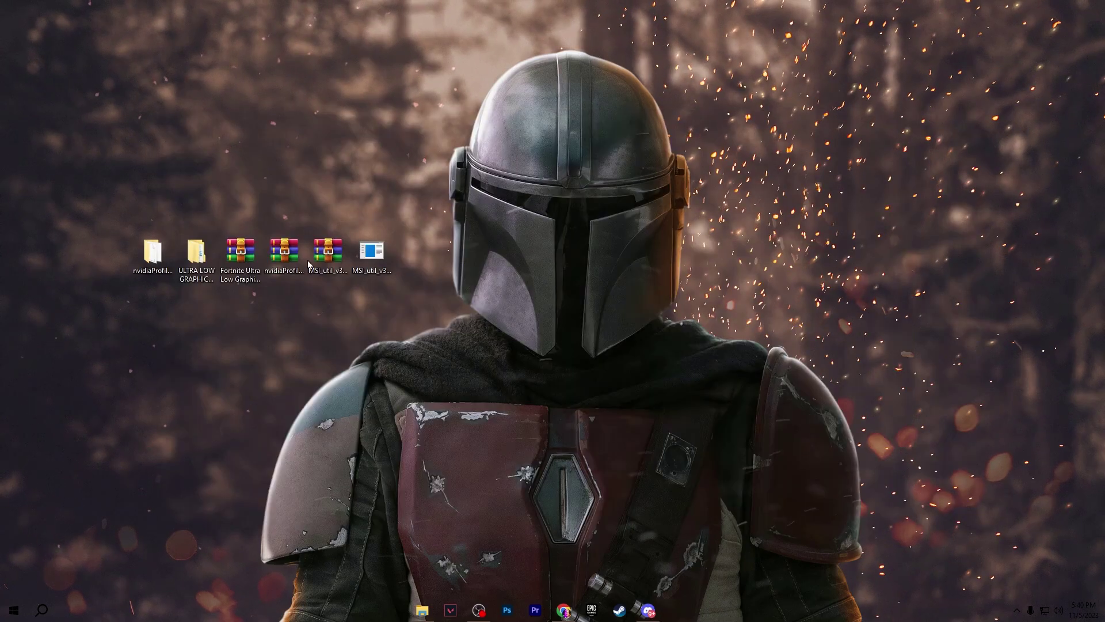
right_click(379, 253)
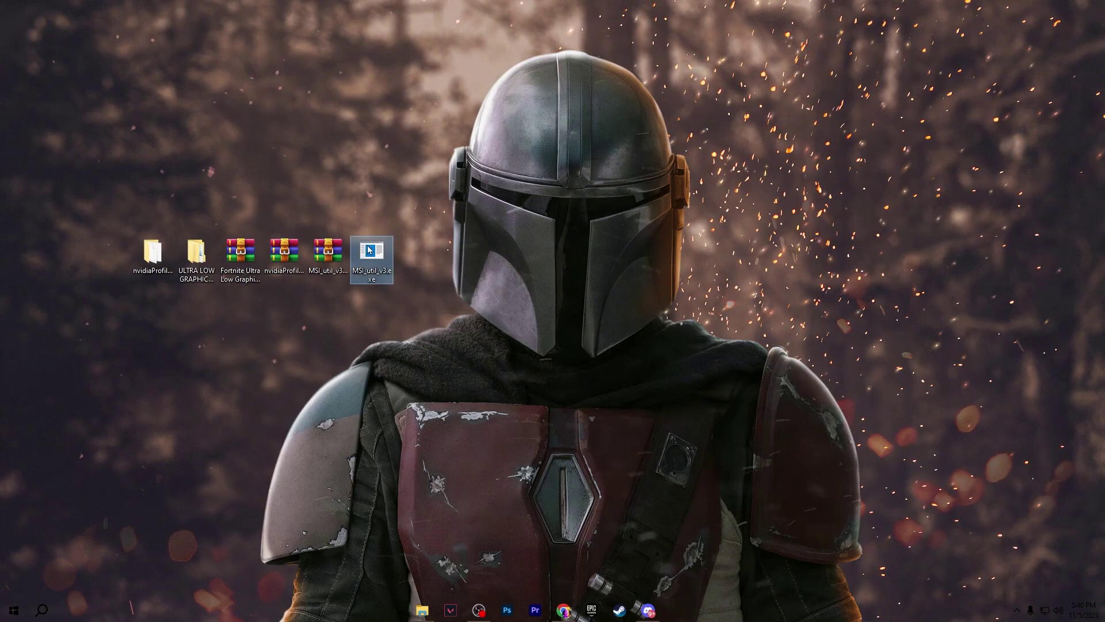
click(403, 265)
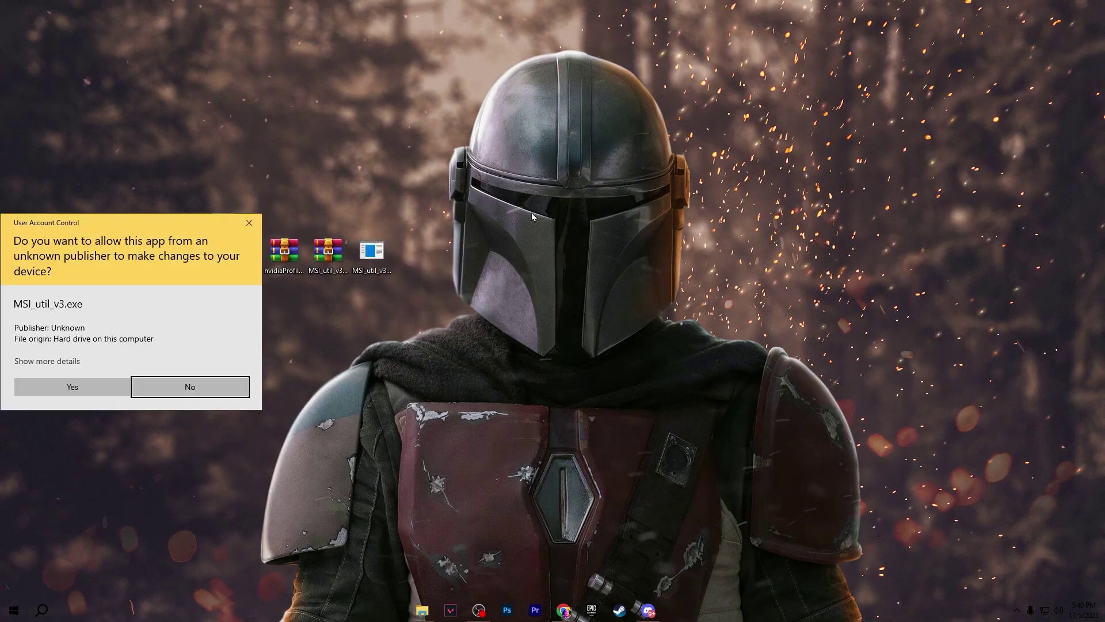
click(72, 387)
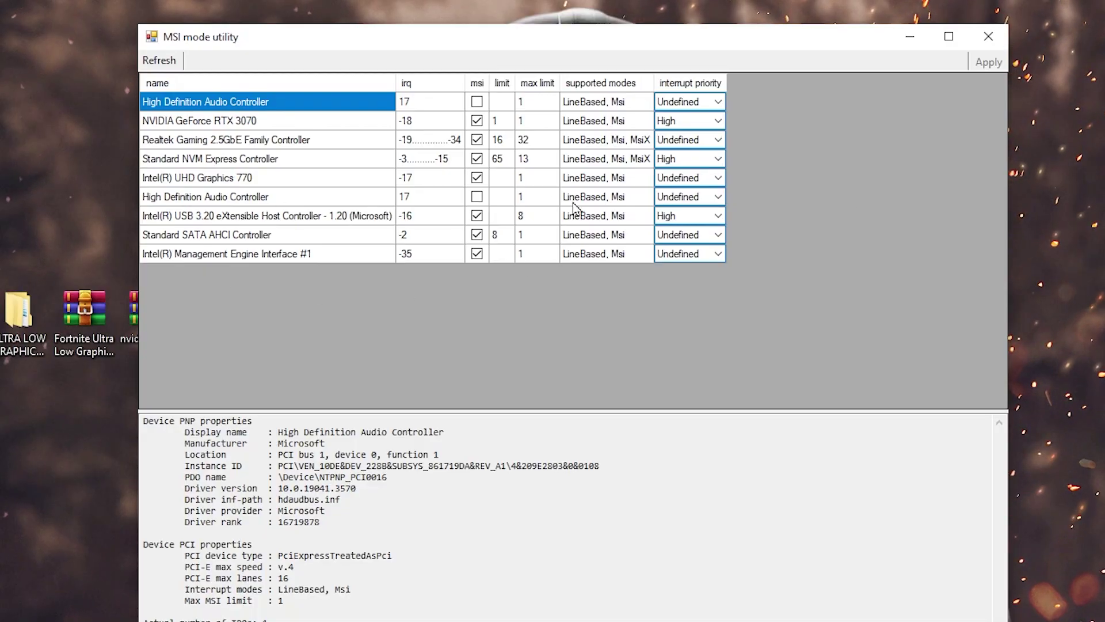
Step: Verify the RTX 3070 has MSI with High priority, then return to Fortnite holding the pickaxe
click(259, 121)
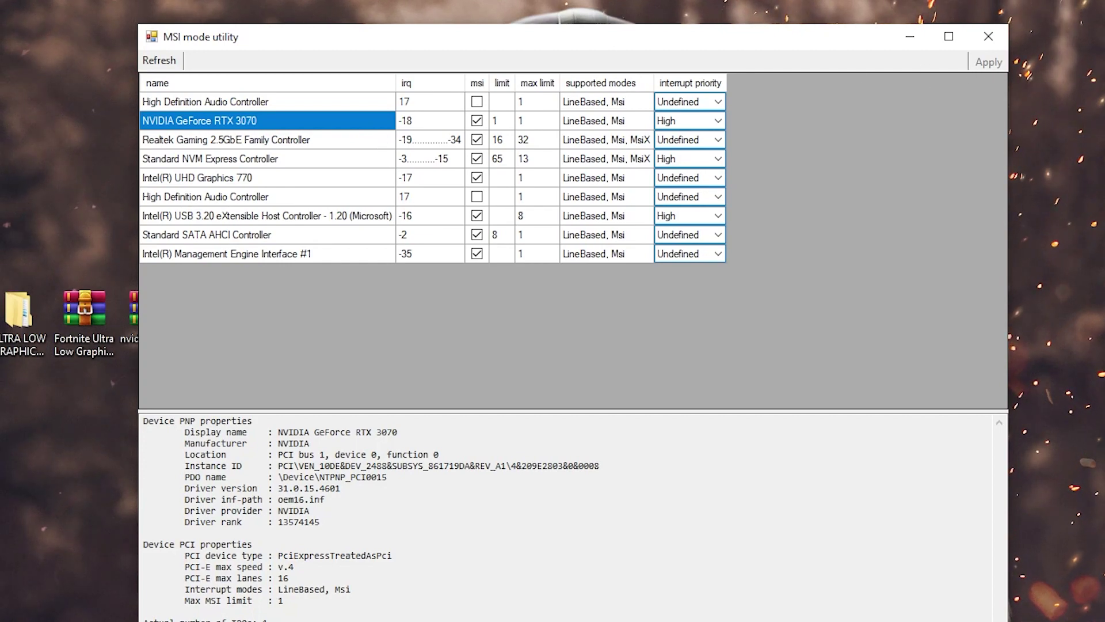
click(989, 38)
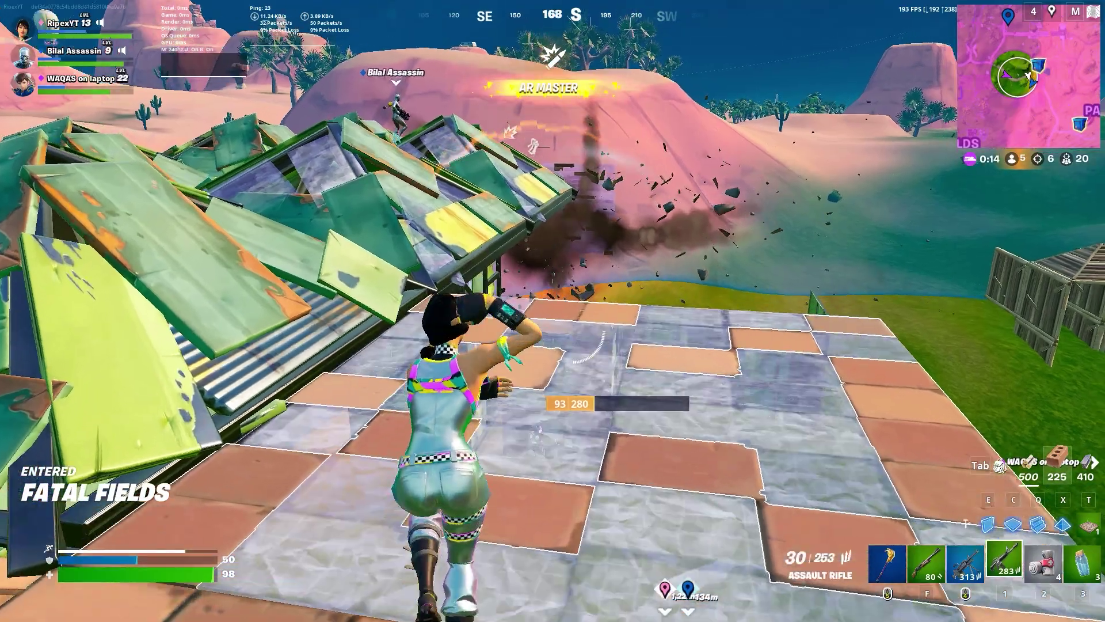
key(f)
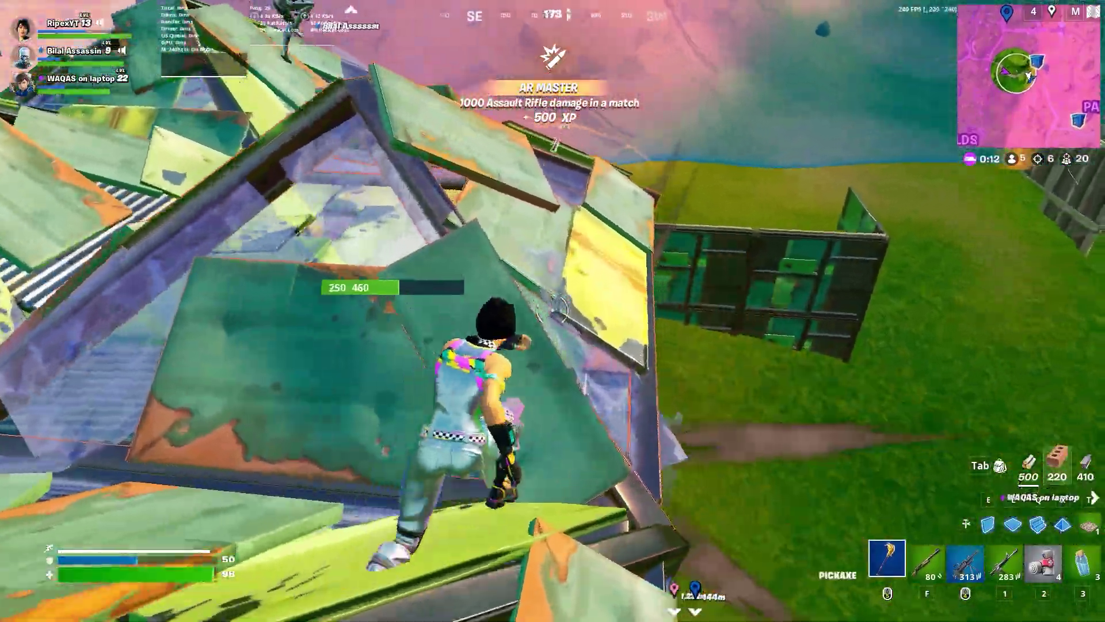